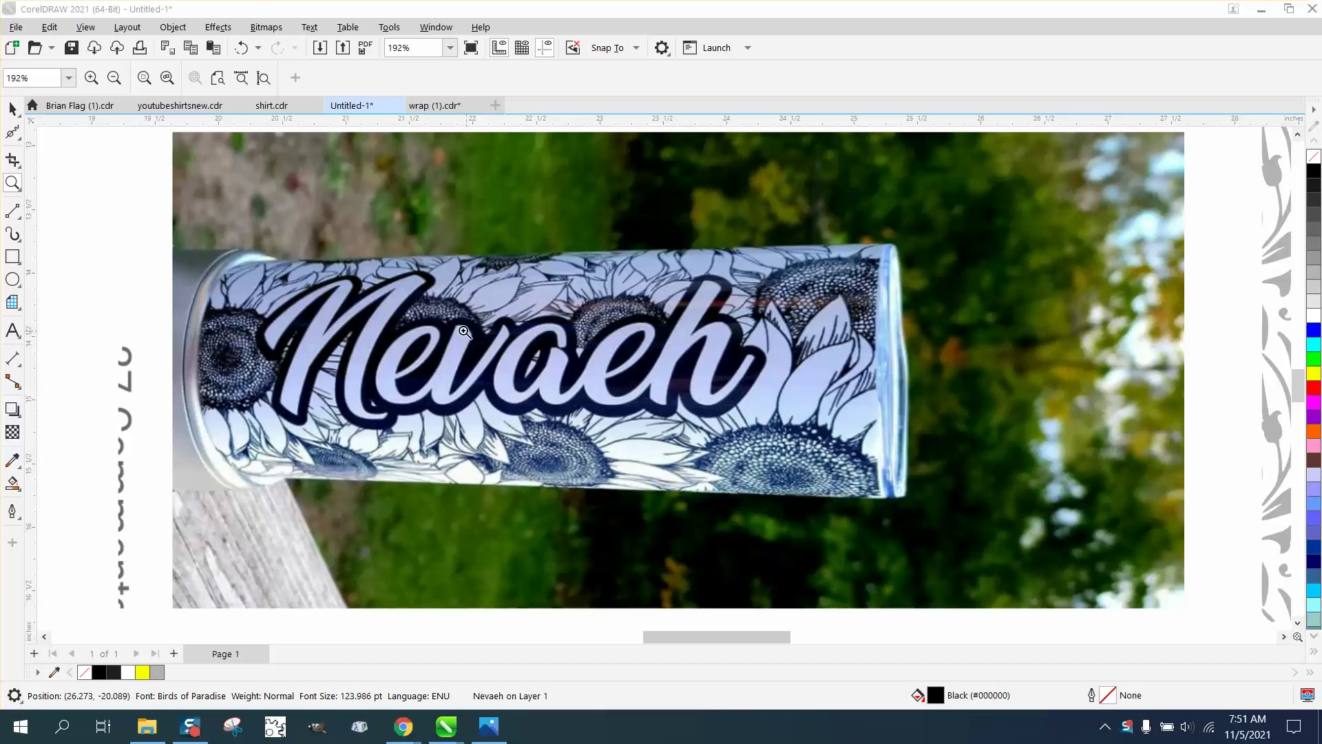
Step: Zoom in to inspect the patterned Nevaeh sample
scroll(461, 330, "up", 2)
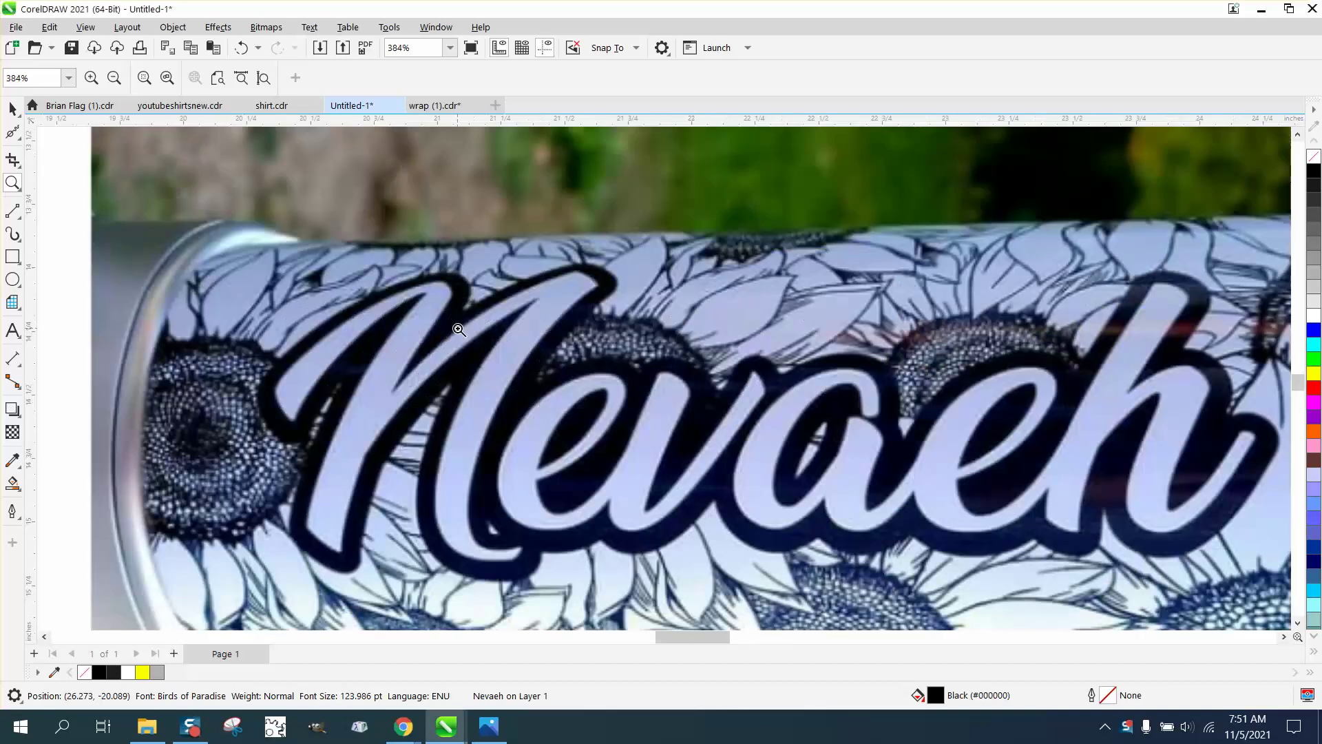
scroll(458, 331, "down", 3)
scroll(455, 330, "down", 3)
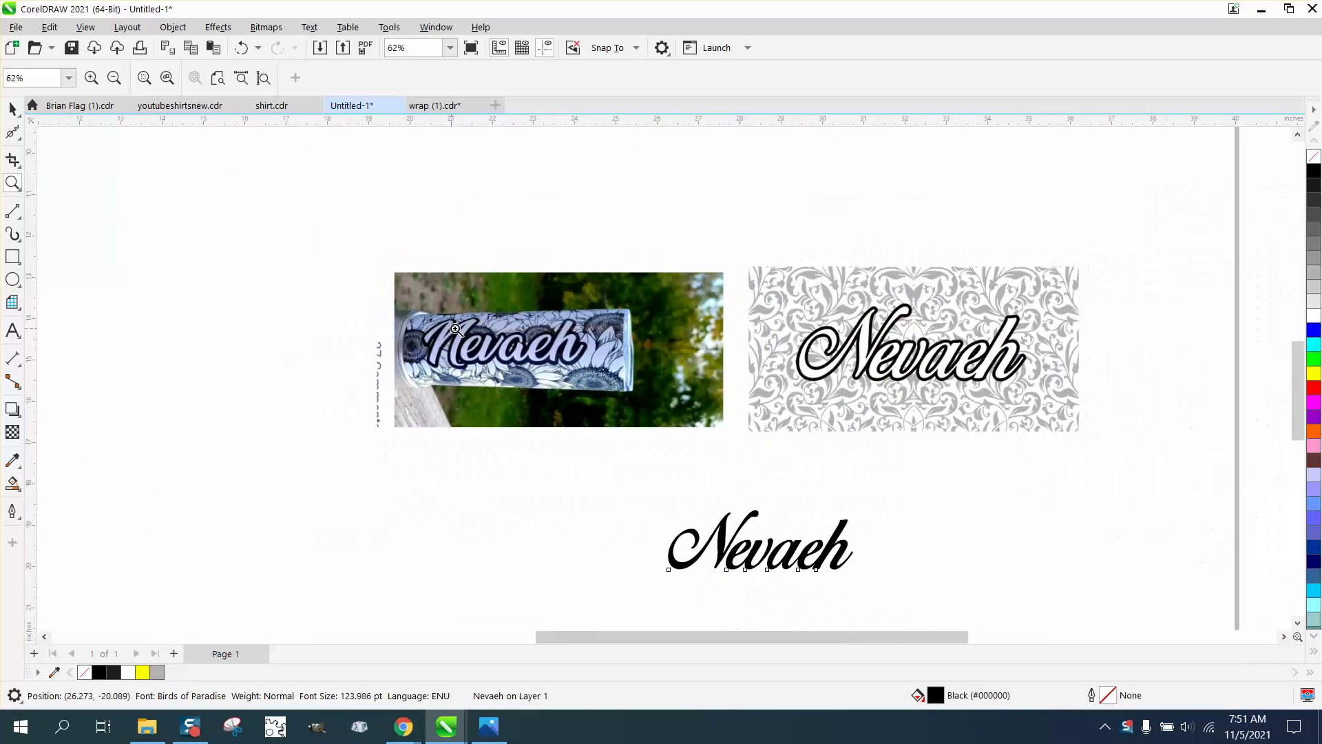
left_click_drag(869, 352, 1152, 449)
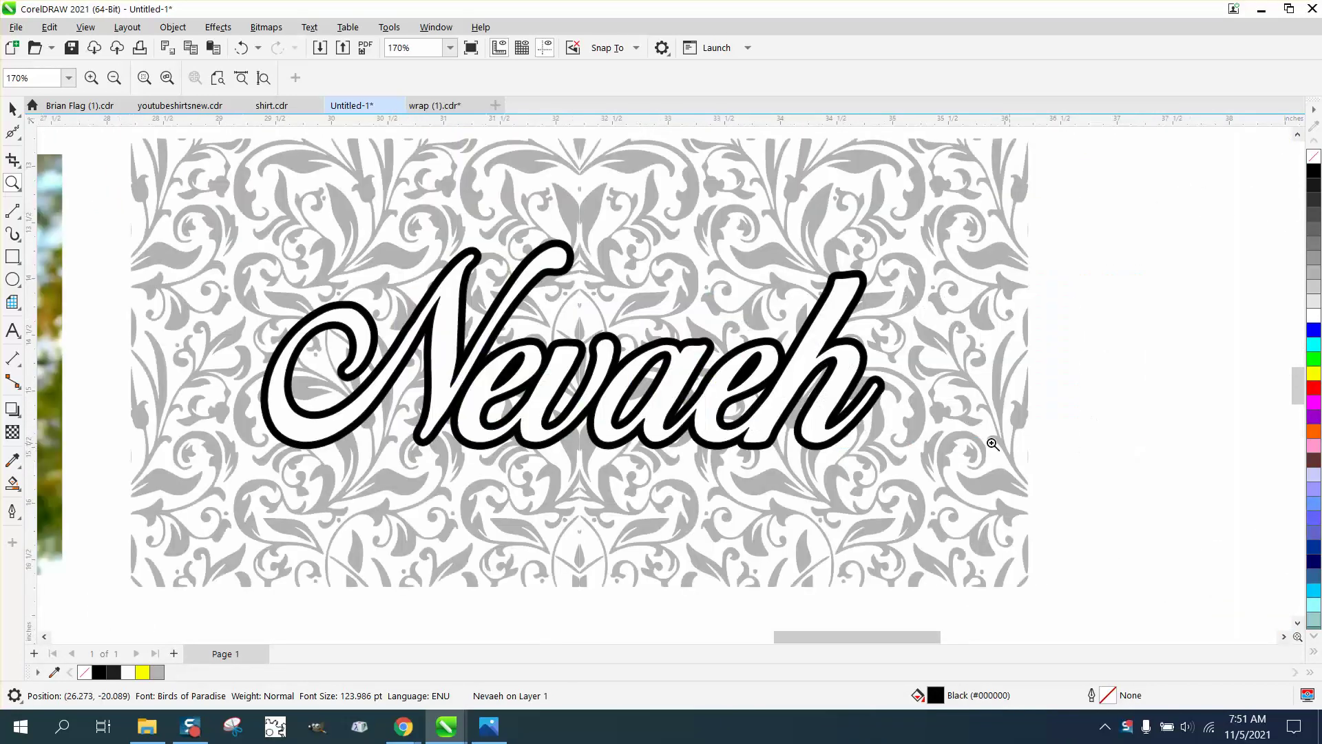
scroll(768, 350, "down", 1)
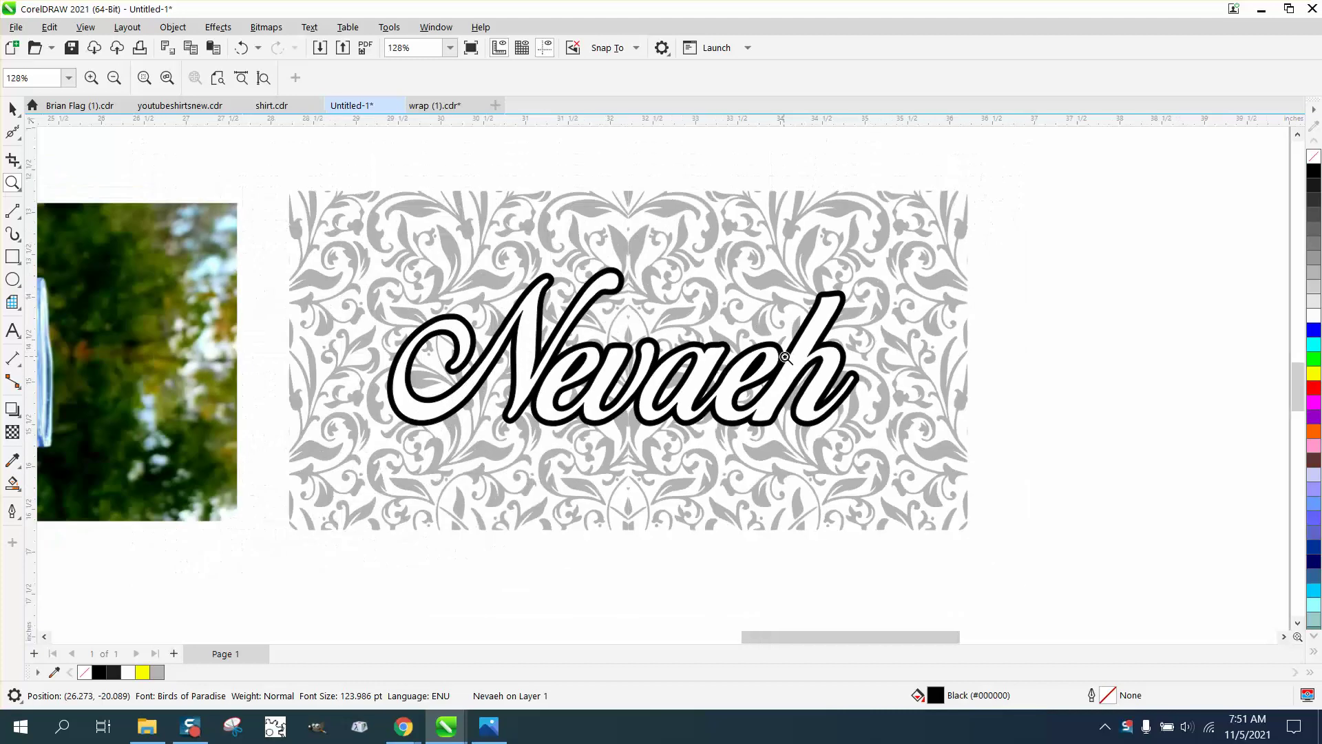
scroll(785, 357, "down", 2)
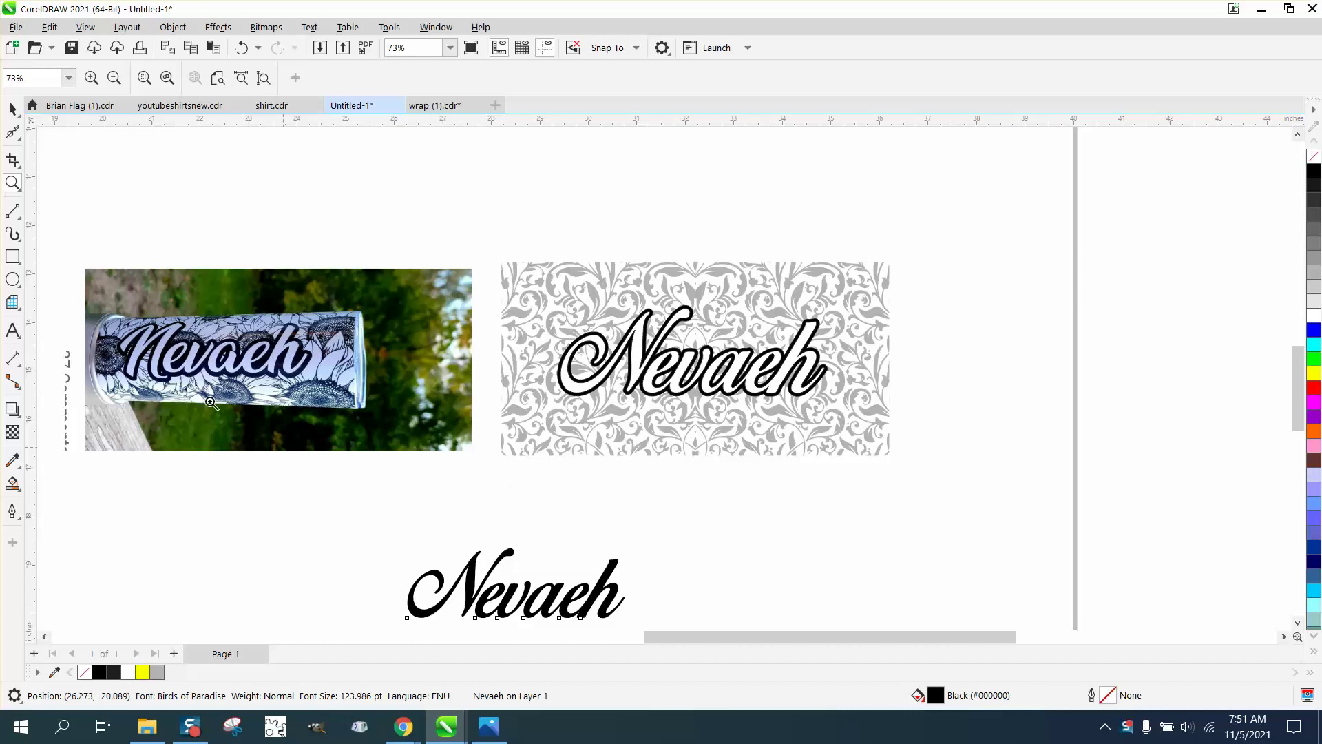
Step: Enlarge the plain Nevaeh text to 164.972 pt, remove its fill and outline it black
left_click(13, 108)
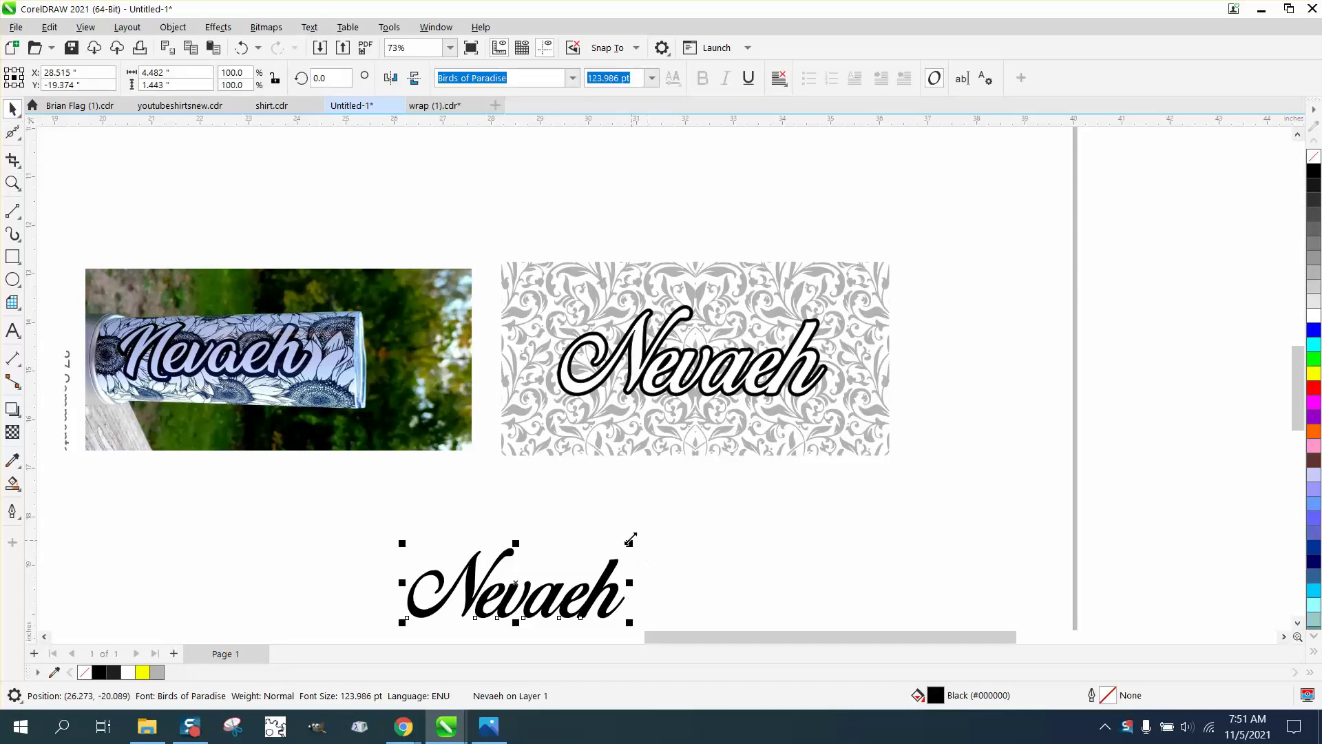
left_click_drag(631, 540, 704, 517)
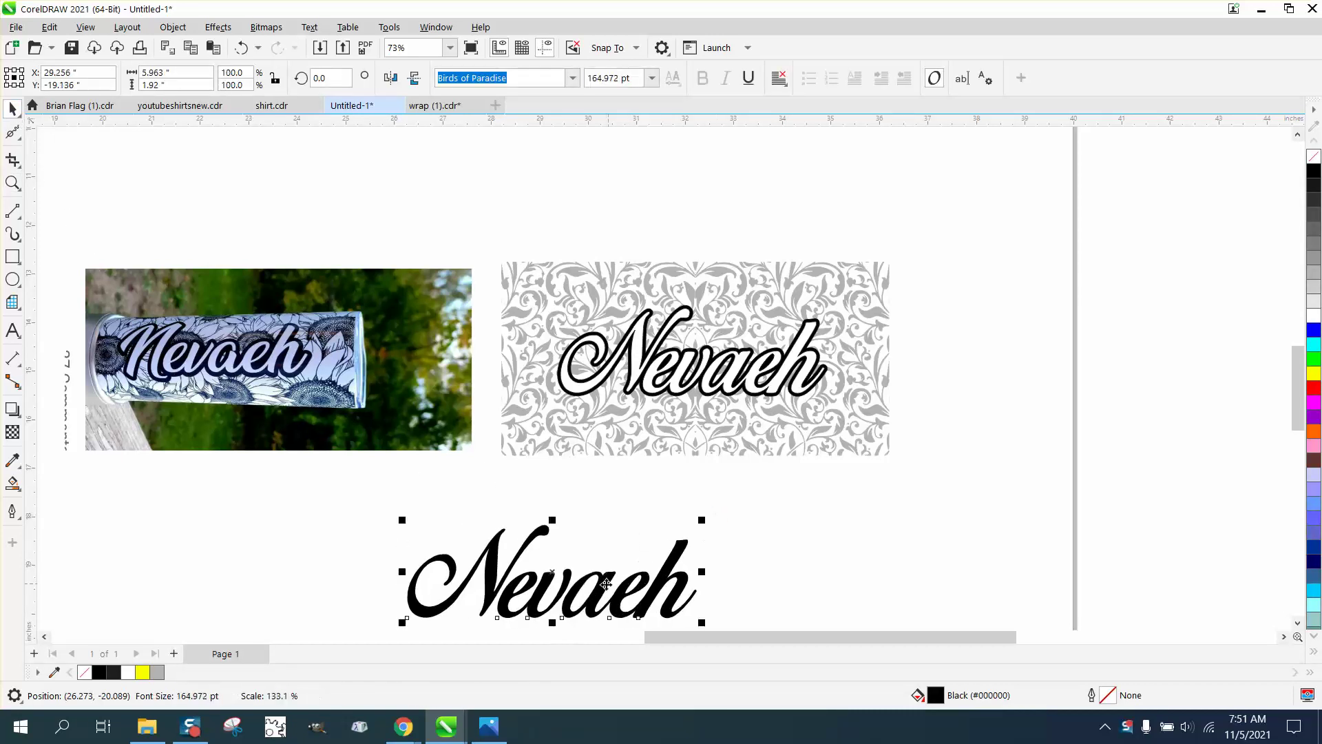
left_click_drag(621, 584, 626, 565)
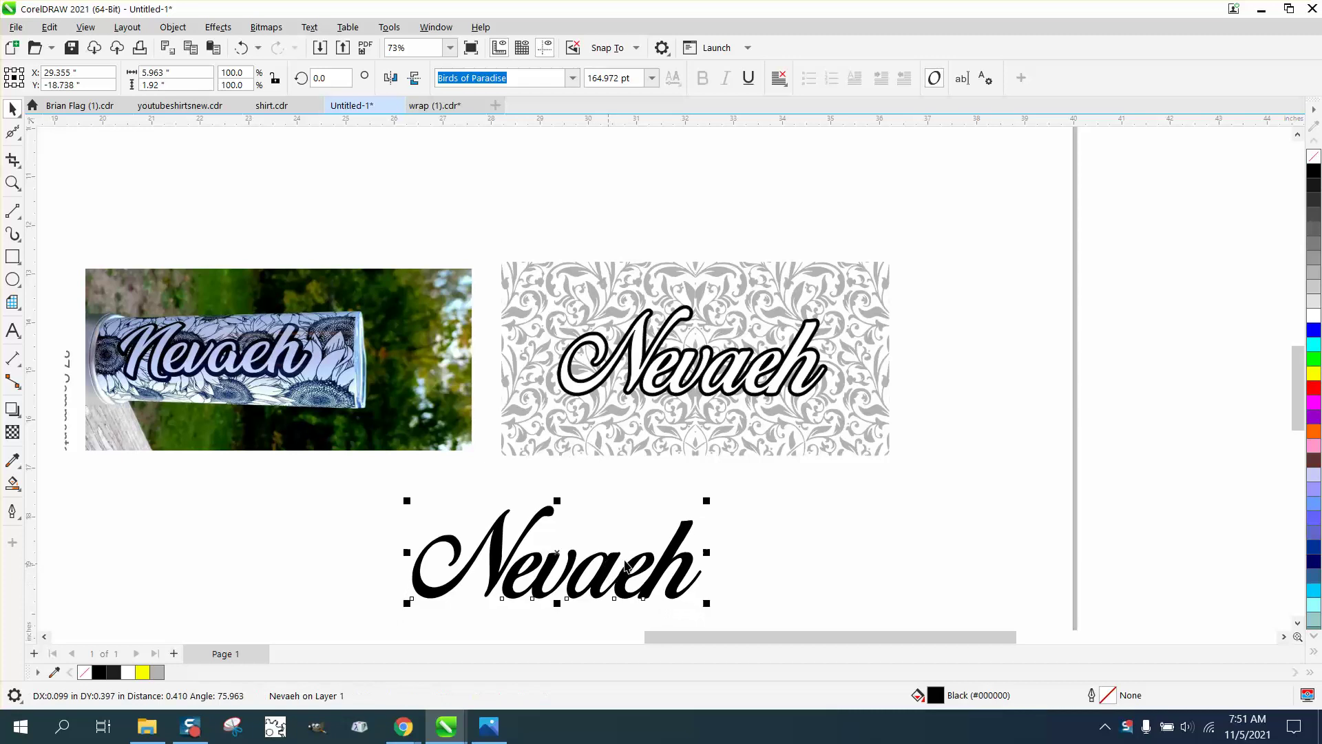
left_click(1314, 157)
right_click(1316, 172)
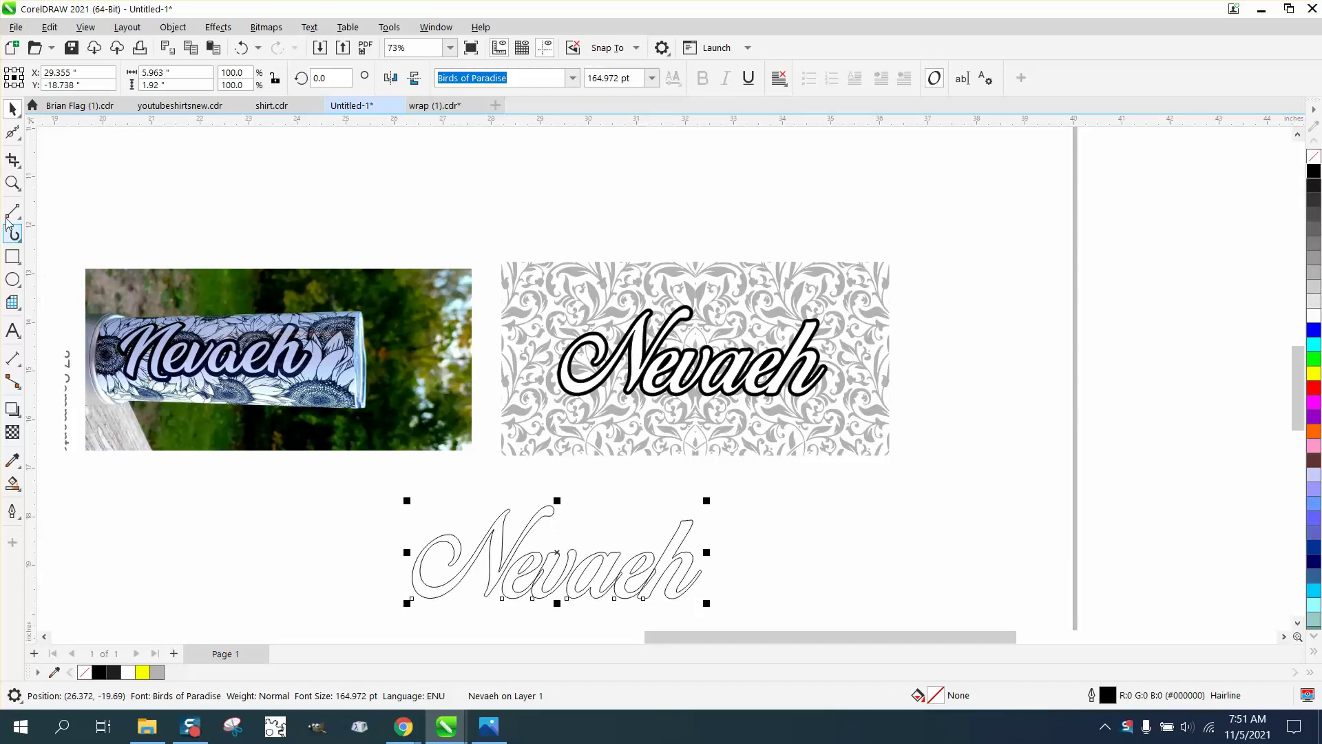
left_click(13, 183)
left_click_drag(396, 497, 783, 626)
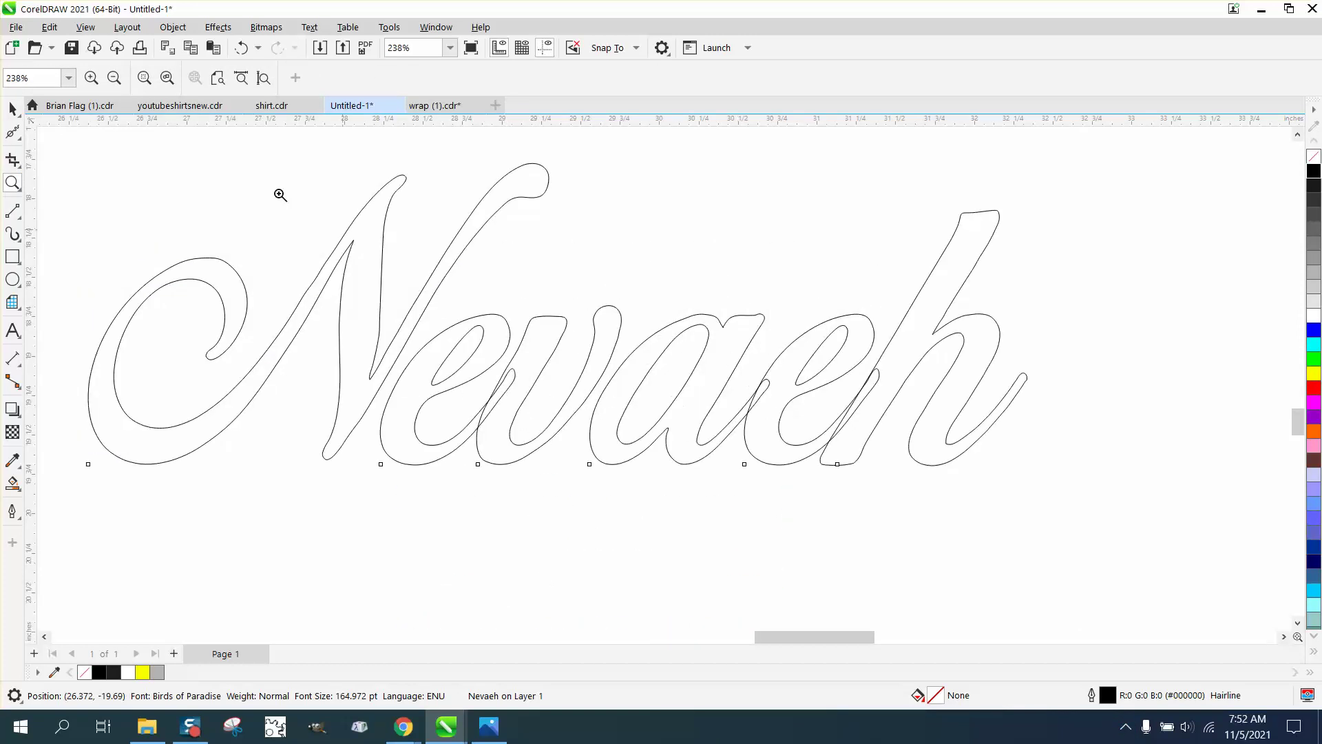
Step: Break the Nevaeh artistic text apart and select all six separate letters
left_click(12, 109)
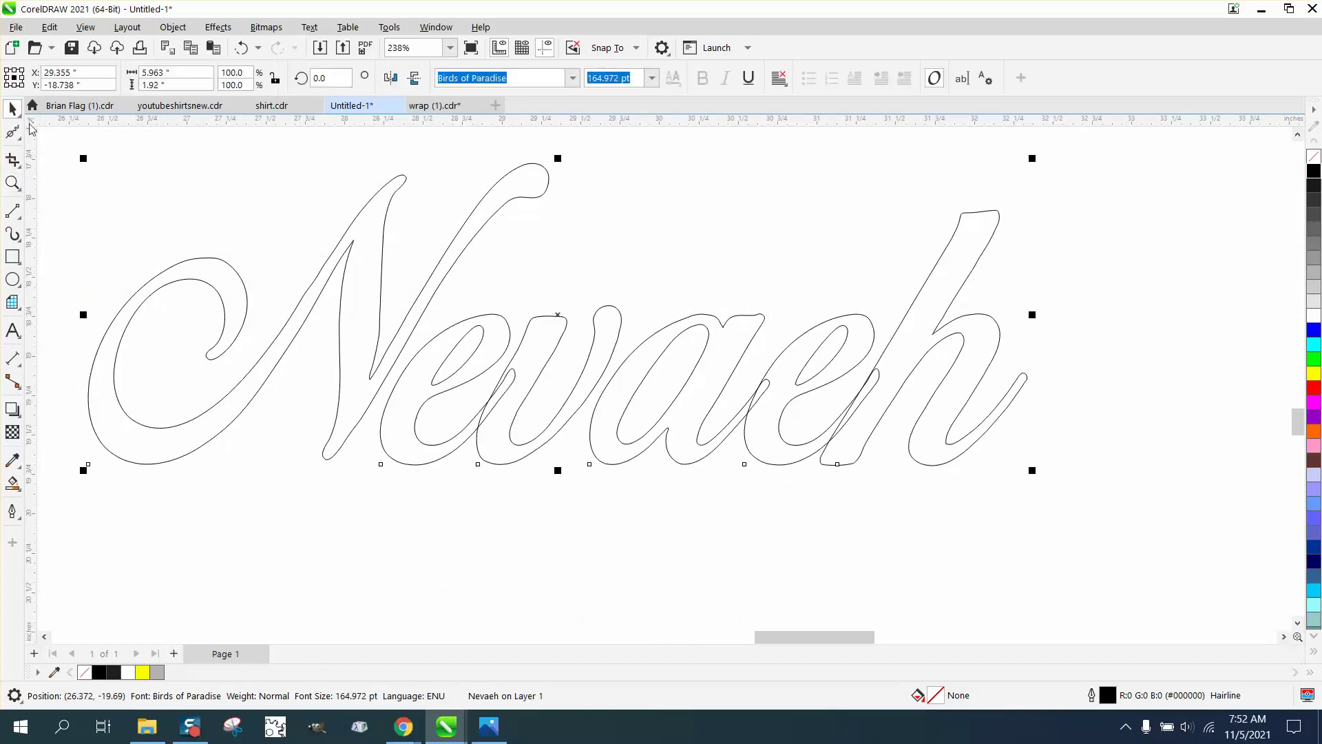
left_click(173, 29)
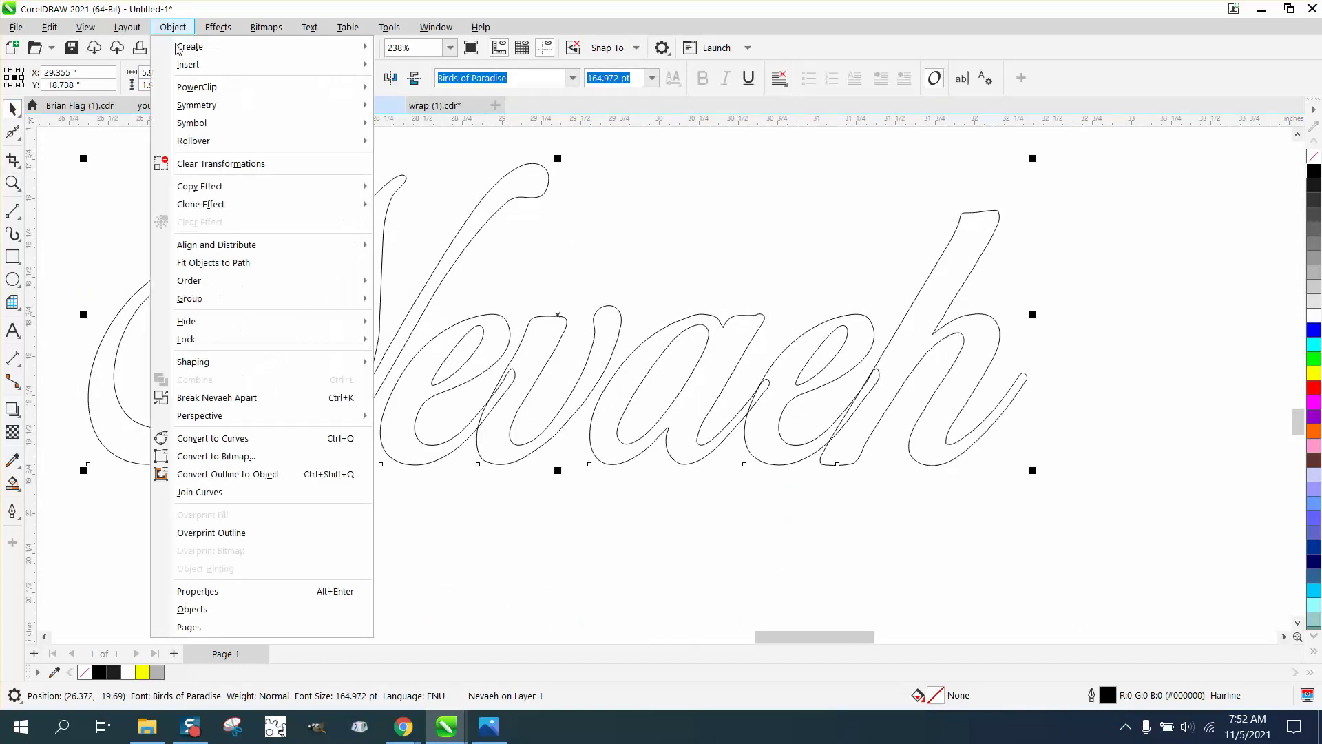
left_click(231, 399)
scroll(250, 313, "down", 3)
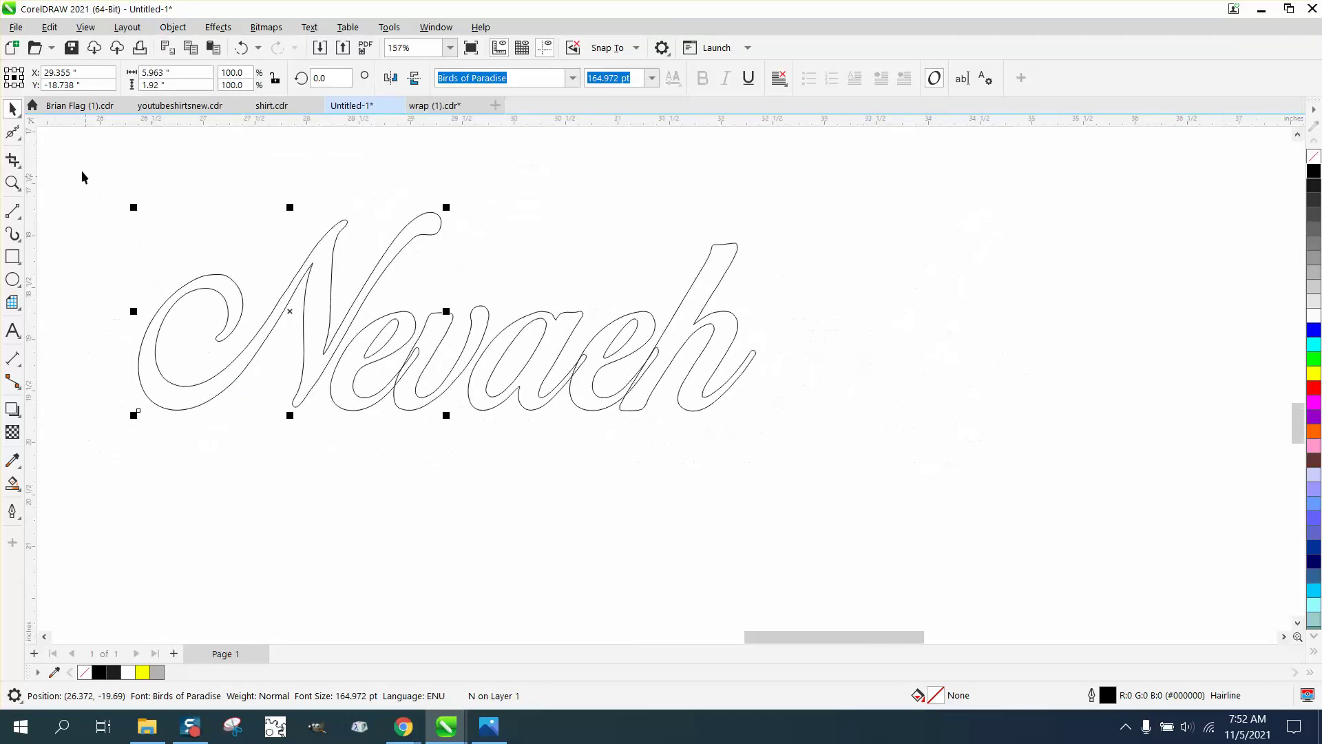
left_click_drag(80, 171, 819, 517)
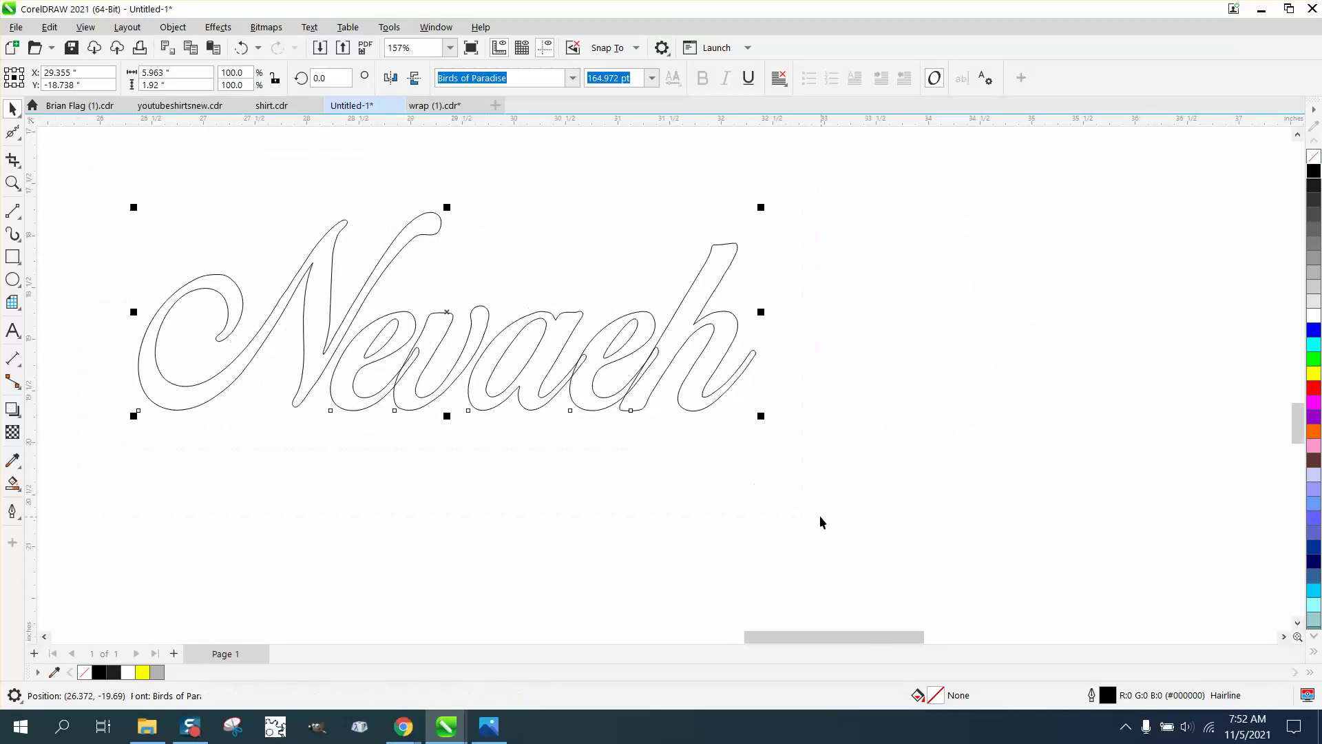
Step: Convert the six letters to curves and weld them into one shape
left_click(173, 27)
left_click(234, 439)
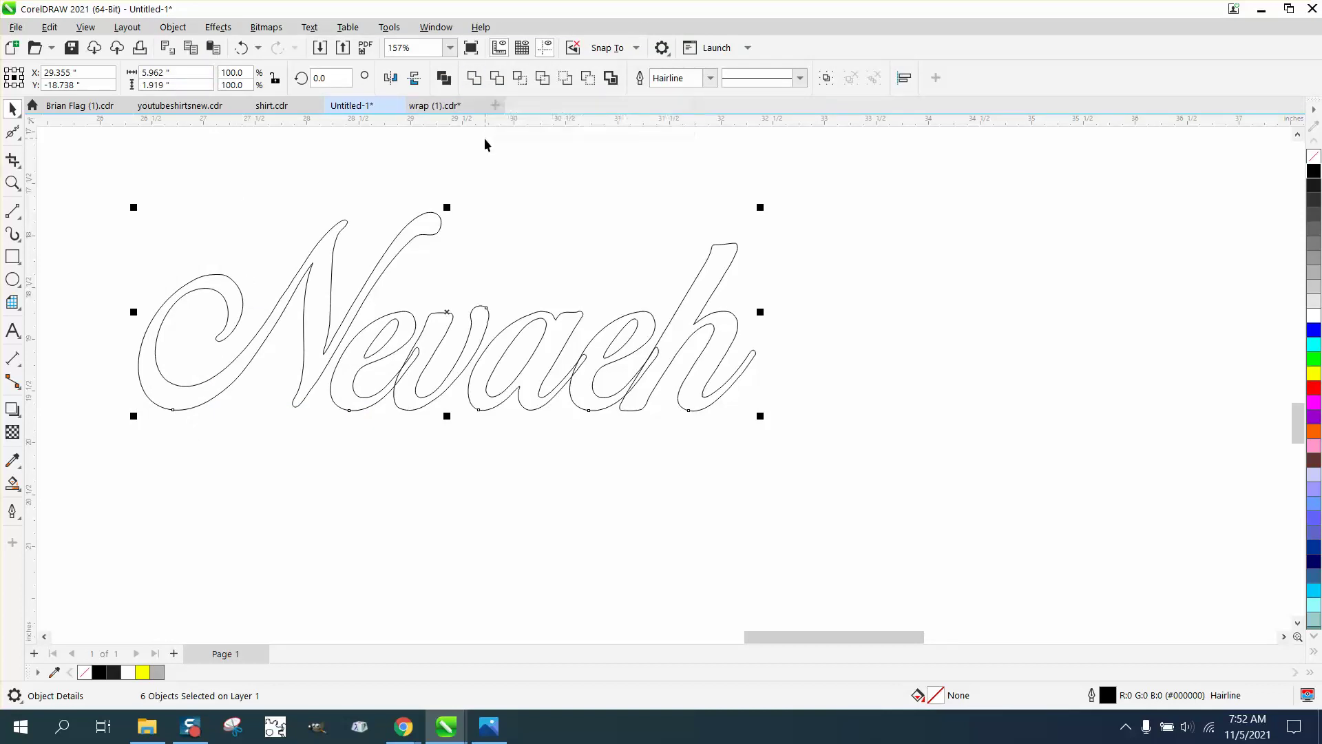
key("Escape")
left_click(241, 48)
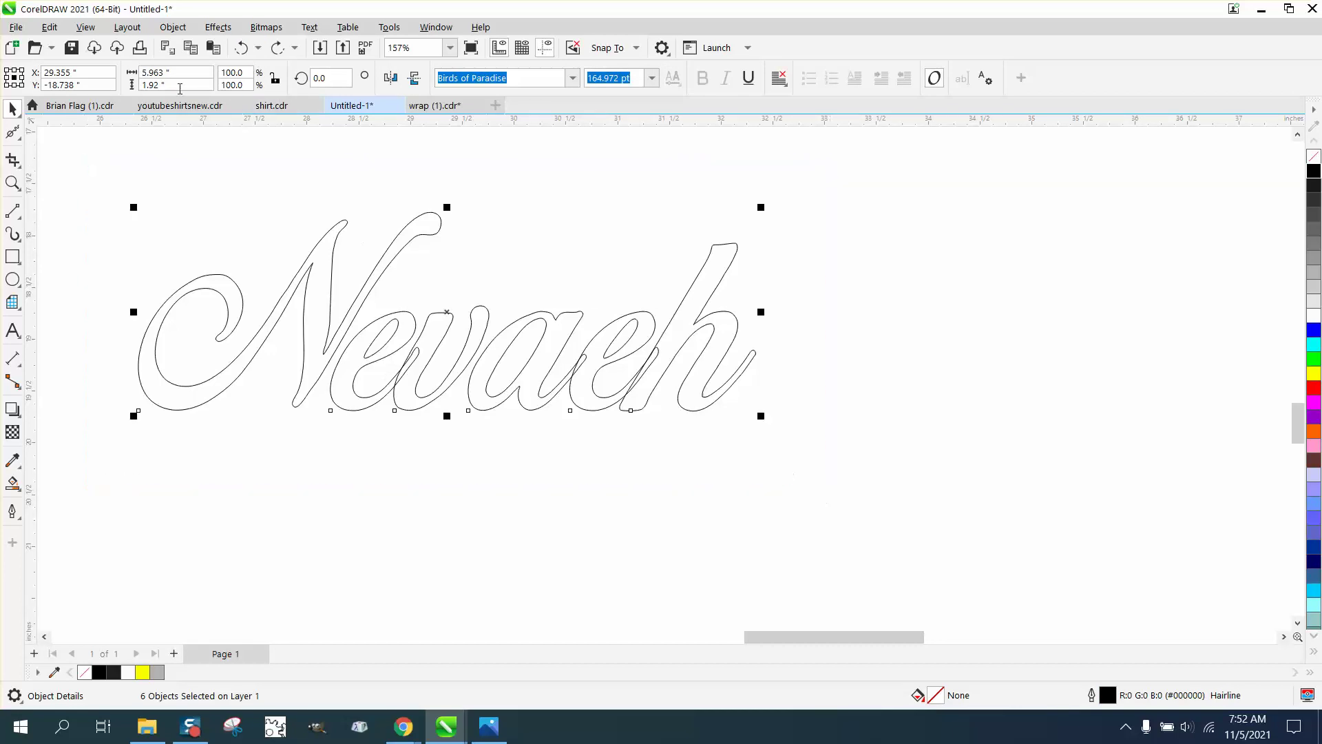
left_click(172, 27)
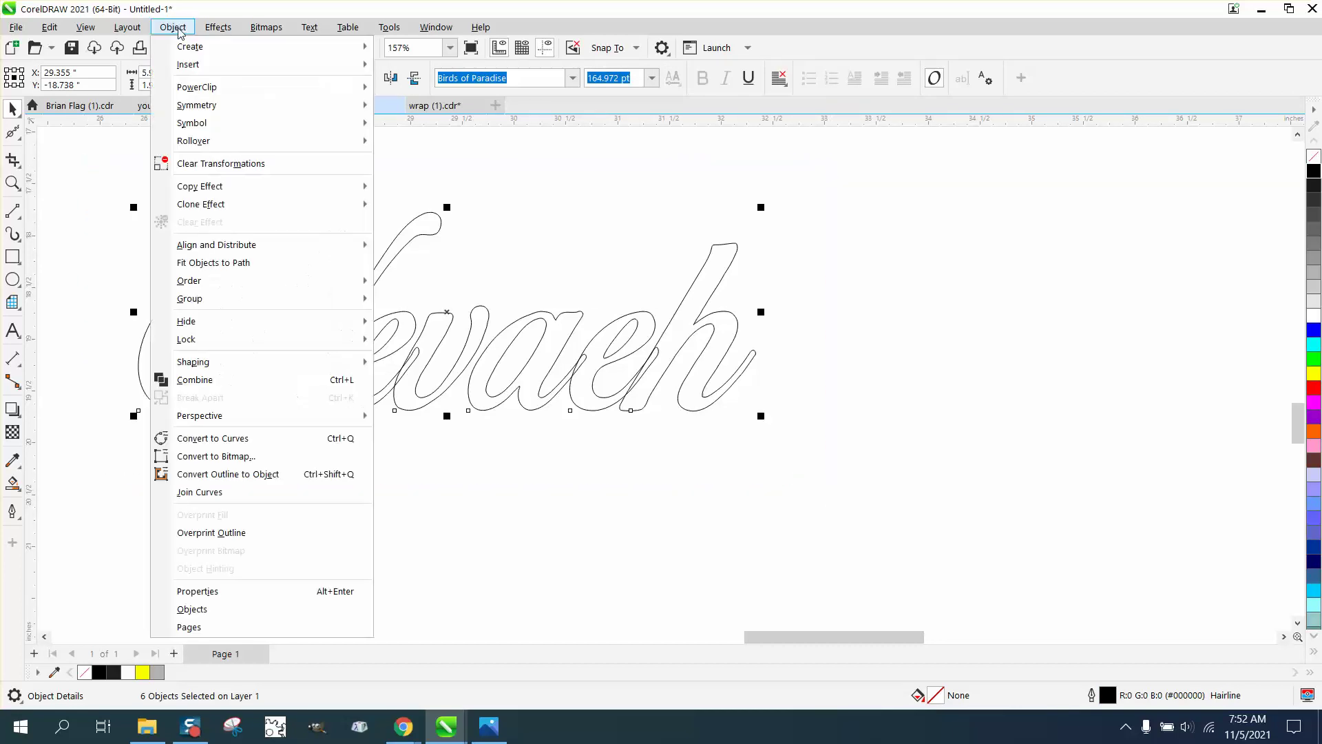
left_click(233, 440)
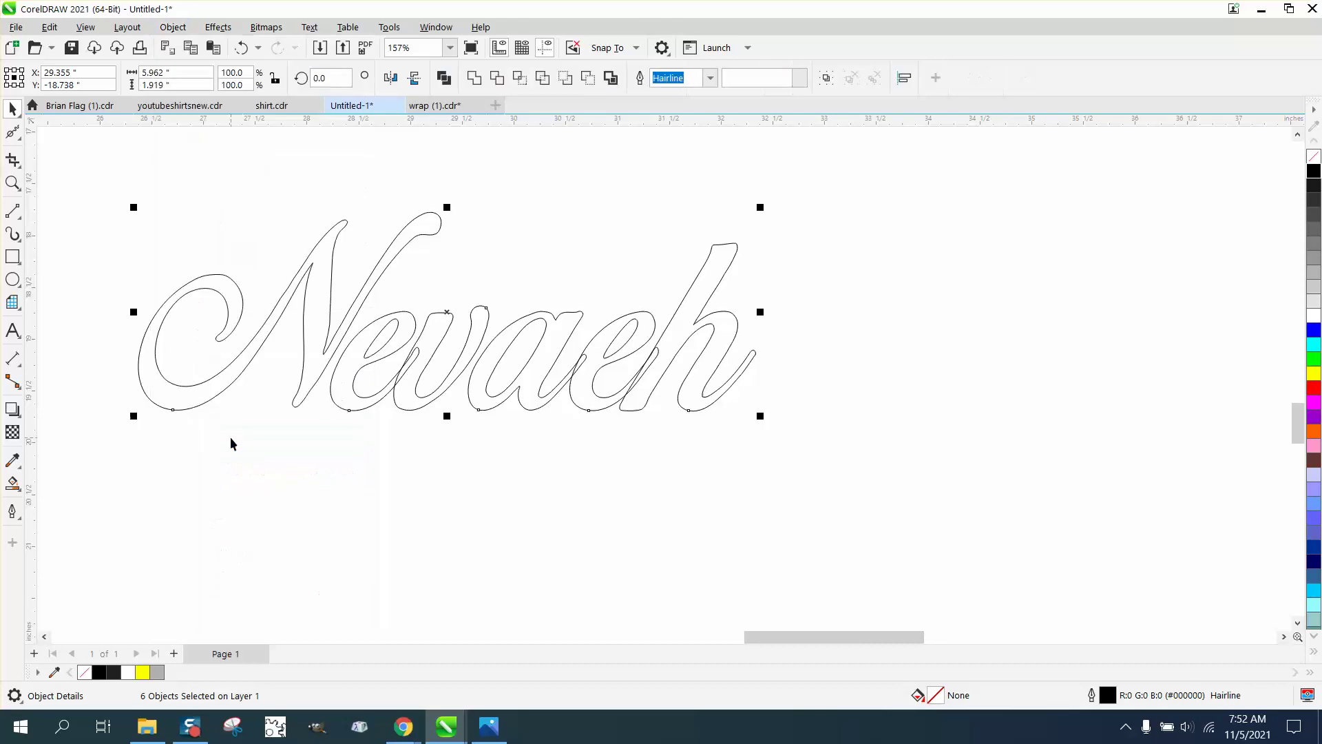
left_click(475, 78)
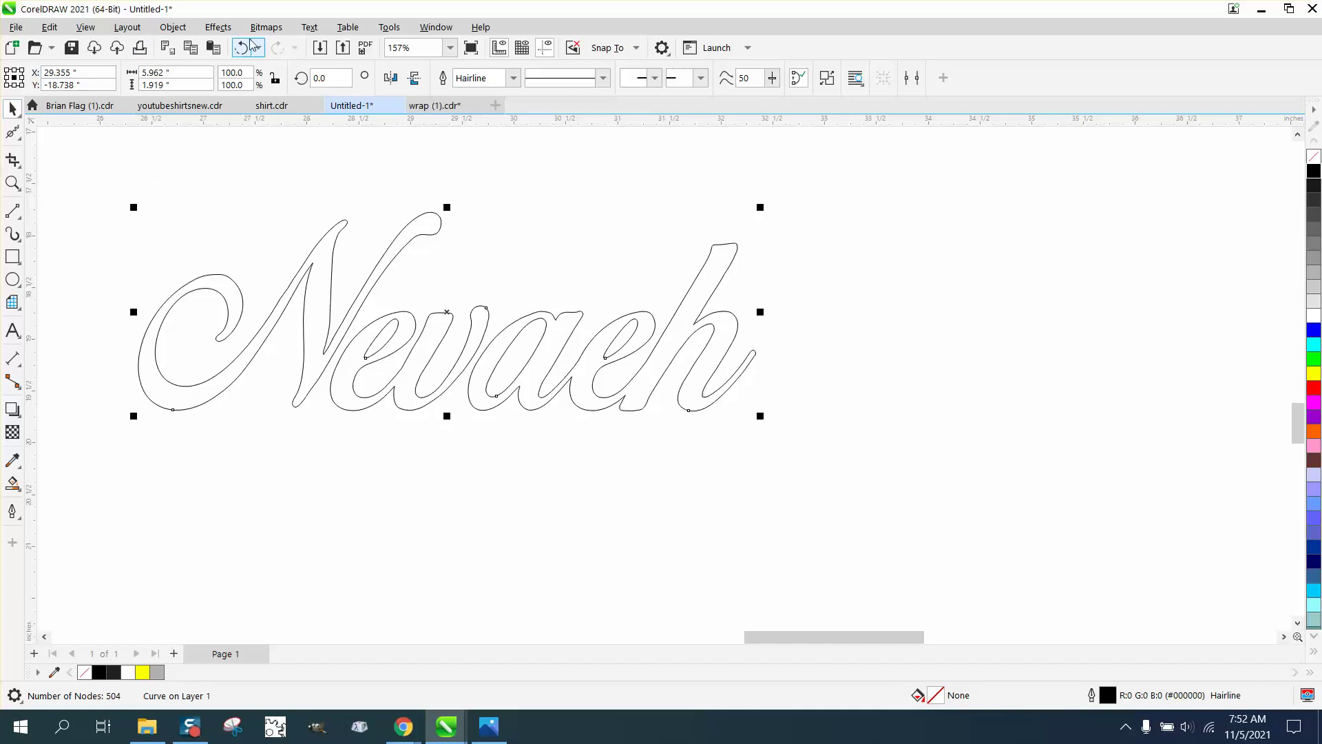
Step: Add a one-step outside contour at 0.05" offset with rounded corners
left_click(218, 26)
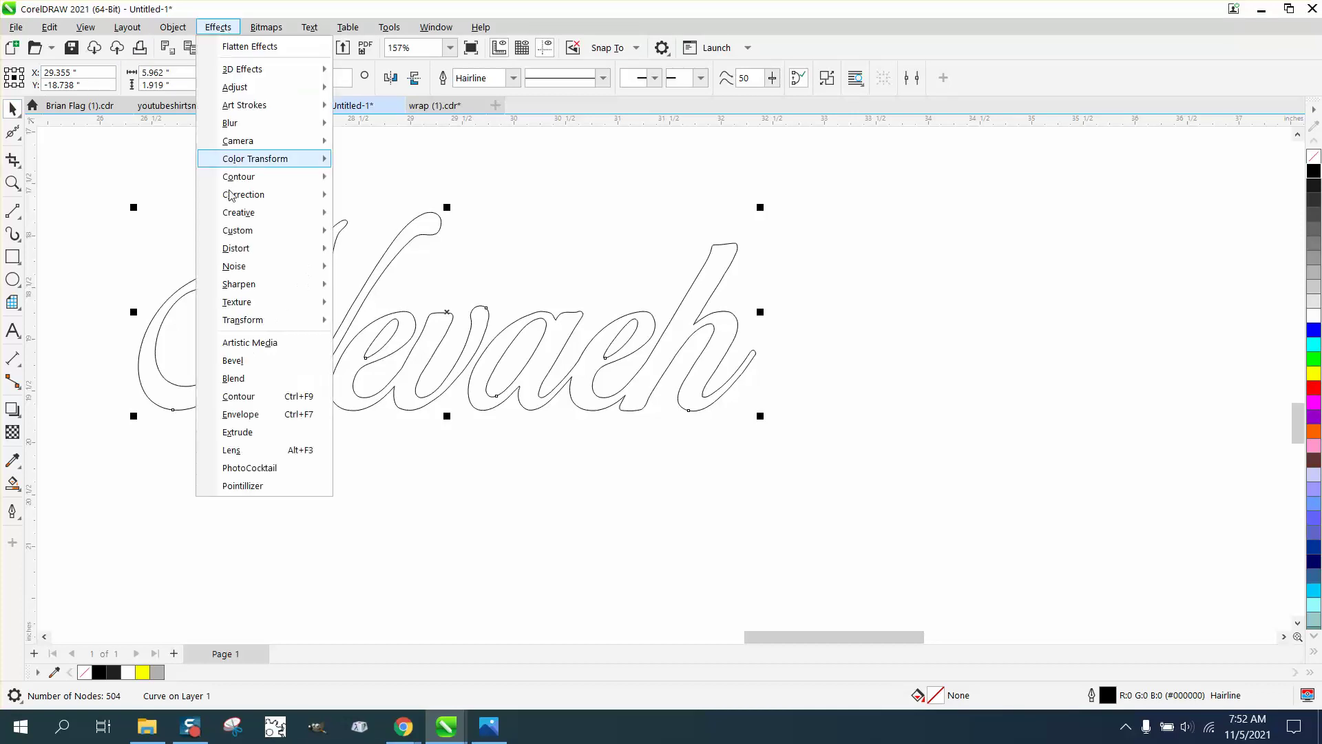
left_click(251, 400)
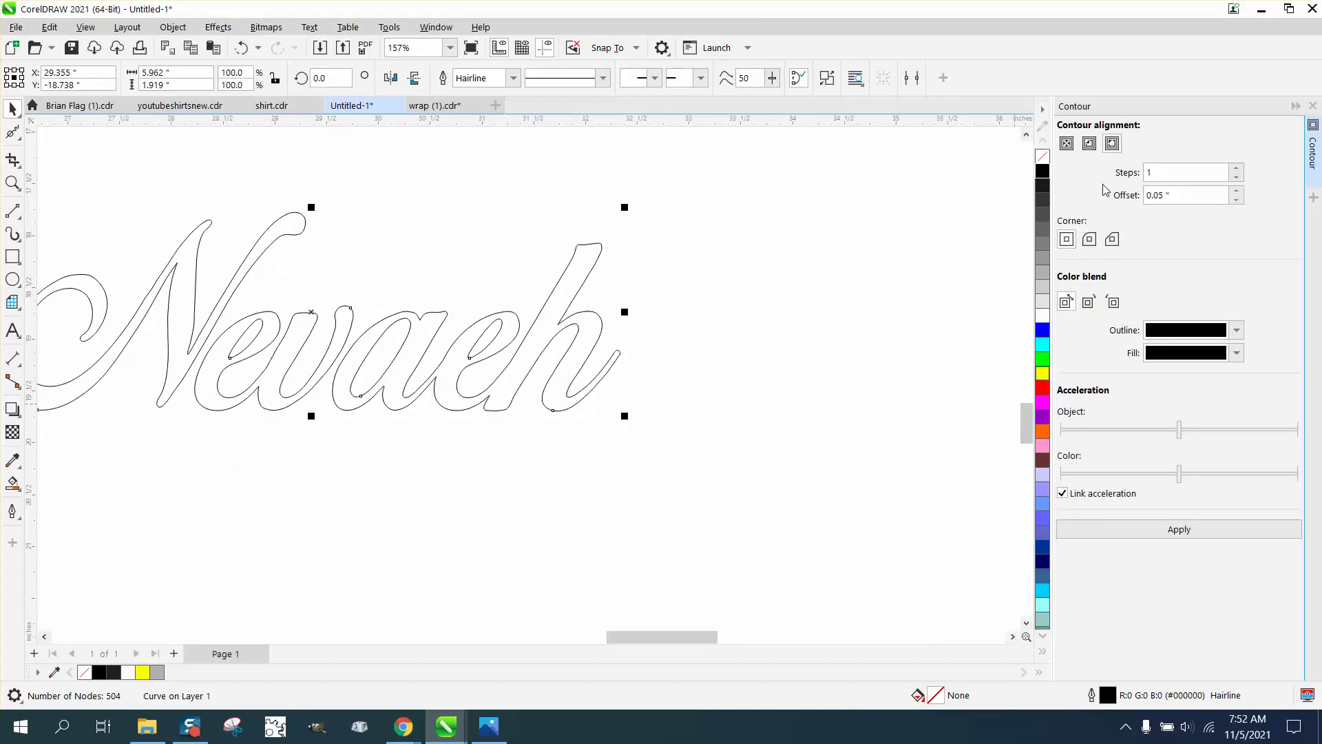
left_click(1090, 240)
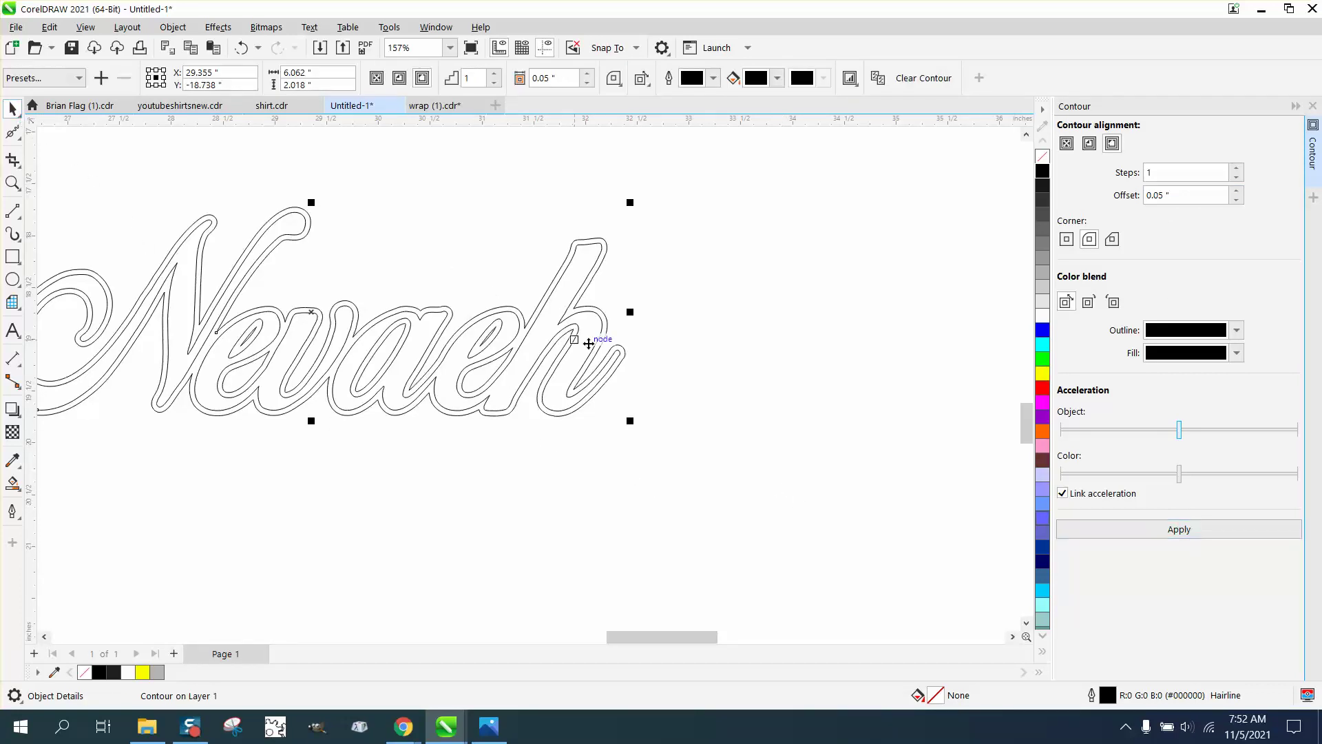
scroll(626, 343, "down", 2)
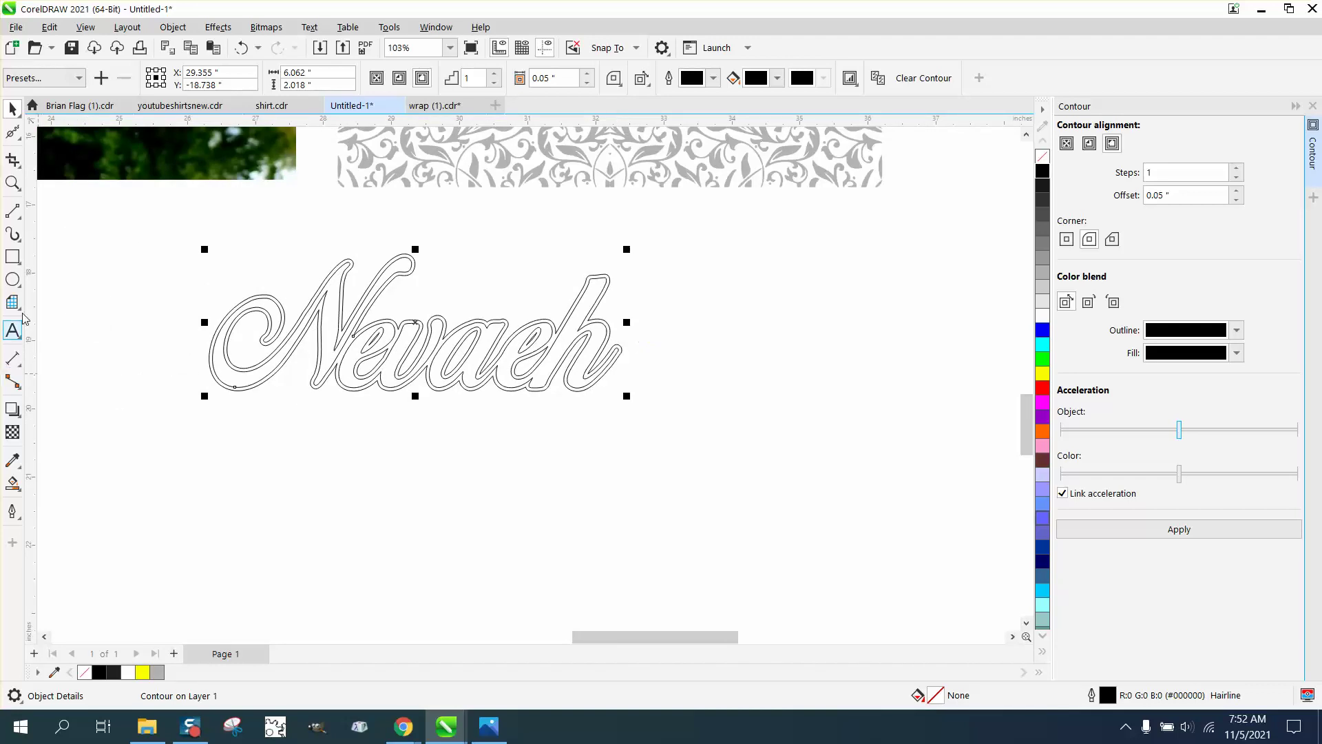
Step: Draw a yellow 6.888" × 3.034" rectangle below the lettering and bring it to front
left_click(12, 256)
left_click_drag(188, 393, 656, 599)
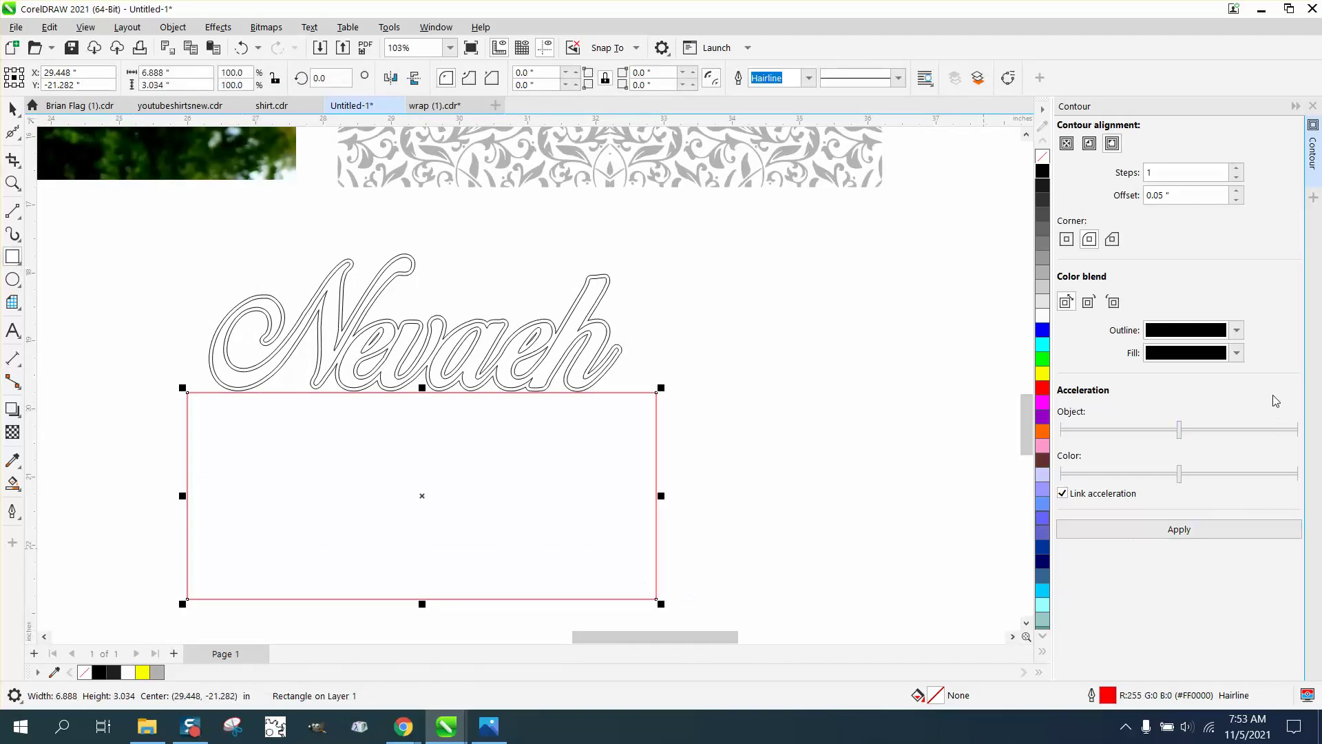
left_click(1312, 105)
left_click(1313, 374)
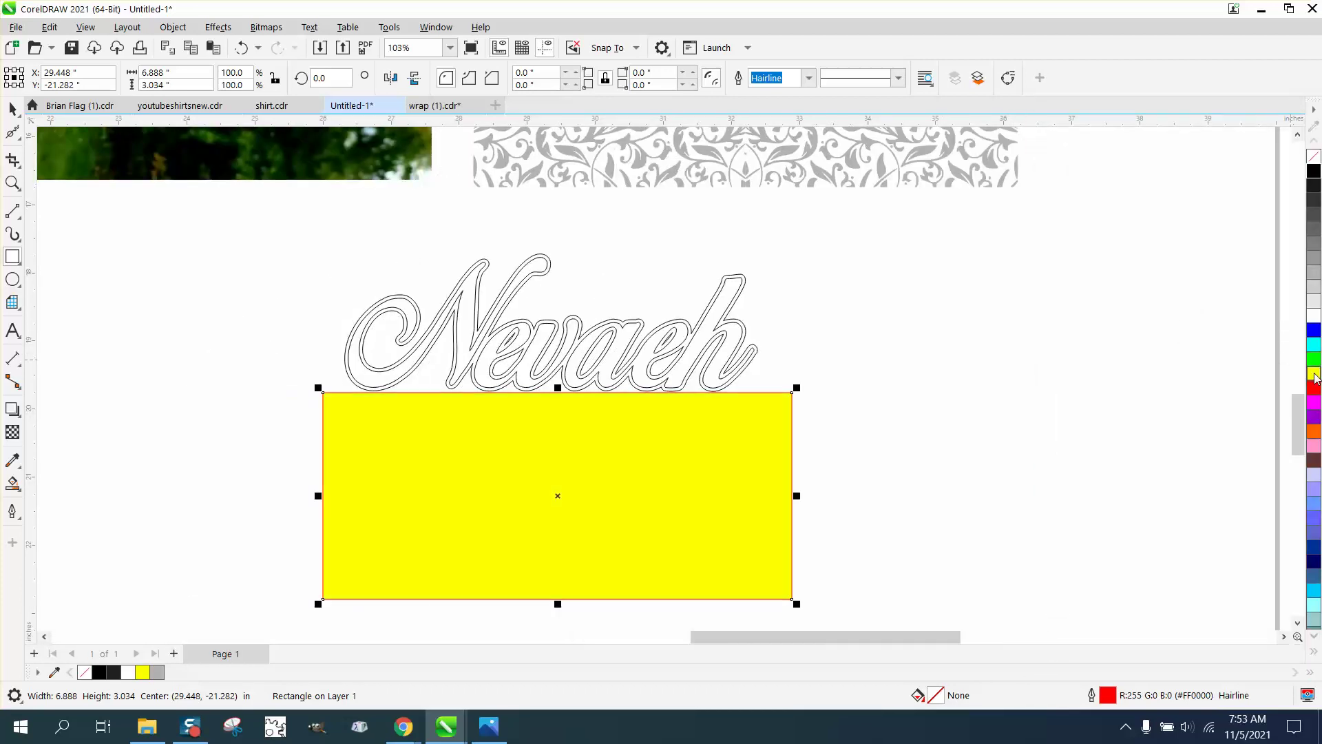
left_click(175, 31)
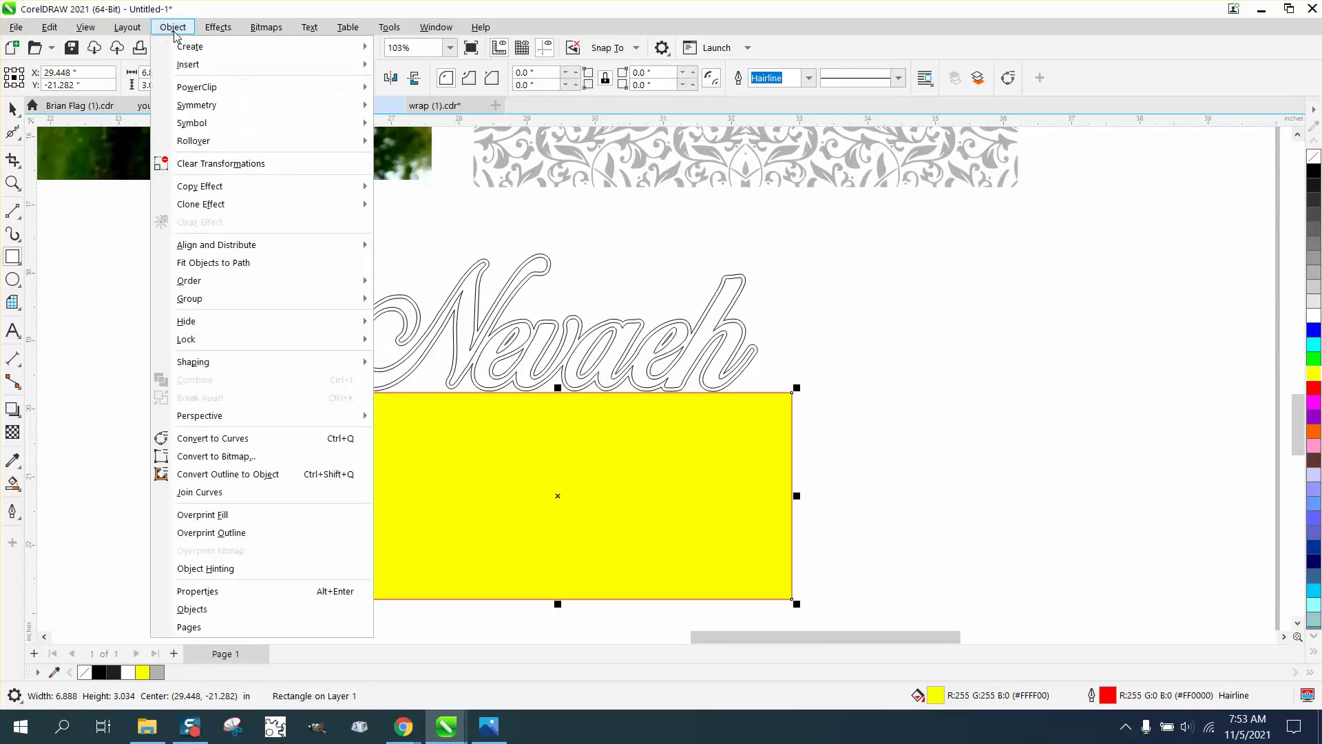
mouse_move(190, 283)
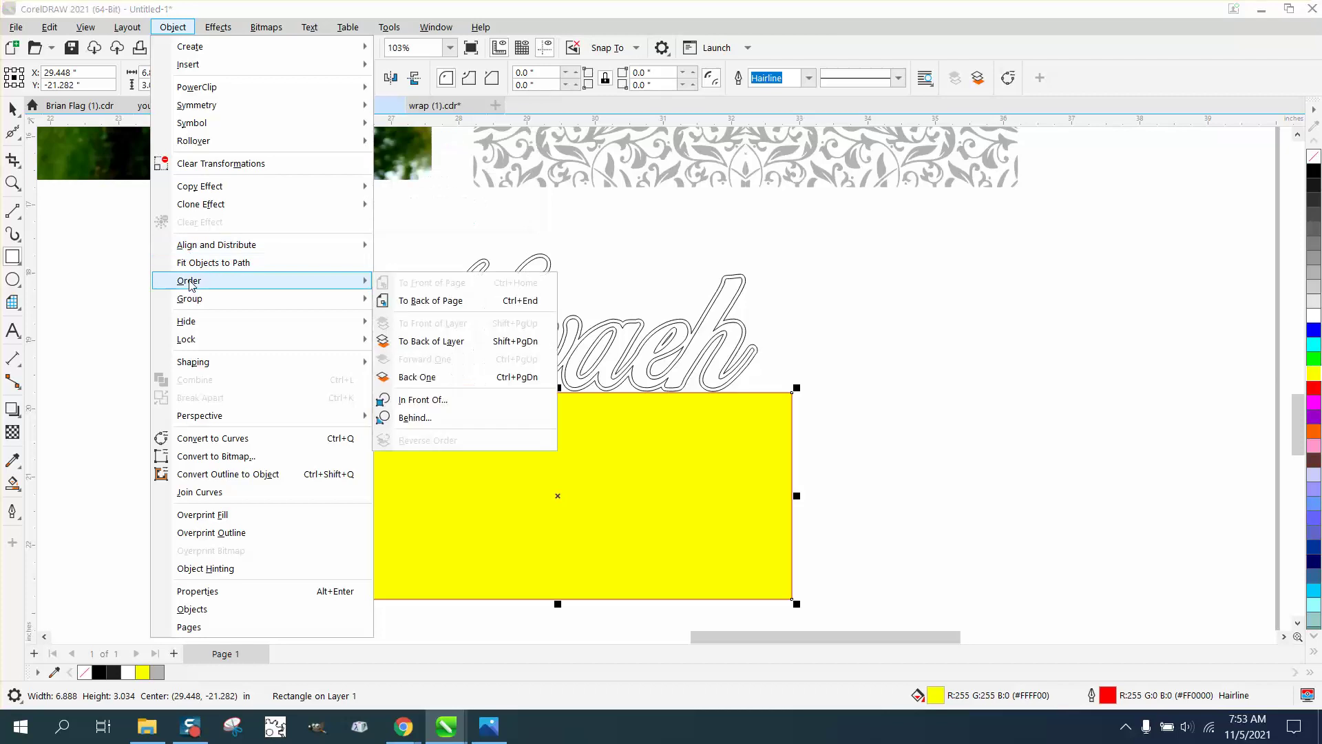
left_click(410, 305)
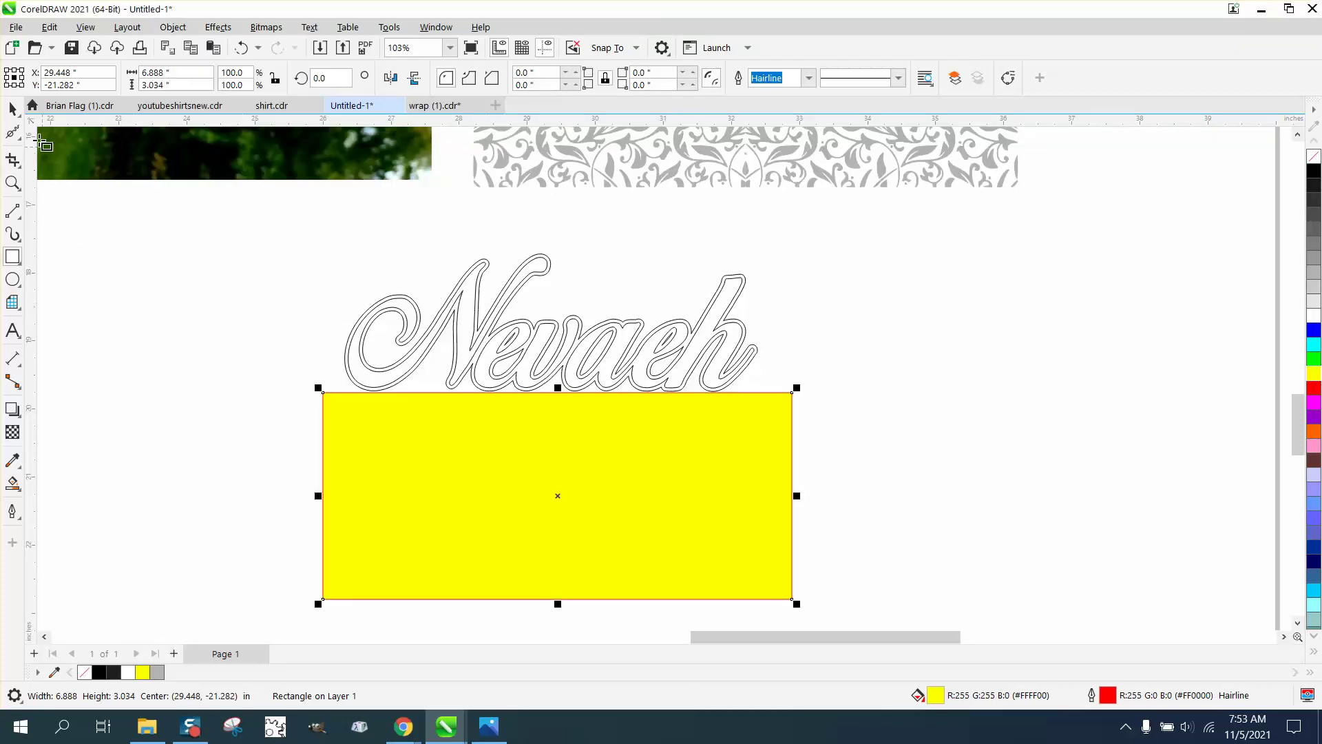
Step: Pull an outward contour from the Nevaeh lettering with the Contour tool
left_click(12, 108)
left_click_drag(299, 240, 779, 456)
key("ctrl+F9")
left_click_drag(555, 340, 552, 487)
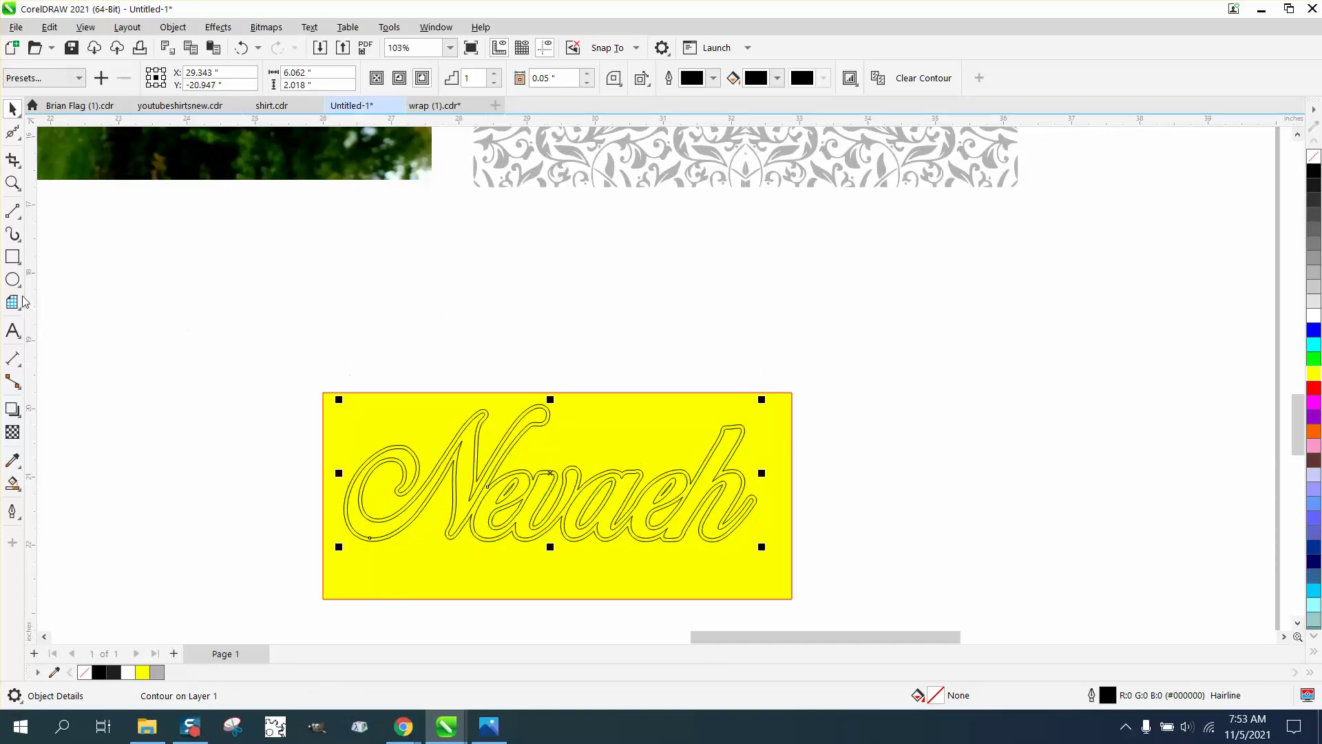
Step: Smart Fill the N, the ev, the aeh and the a's bowl white
left_click(12, 183)
left_click_drag(310, 372, 749, 615)
left_click(12, 483)
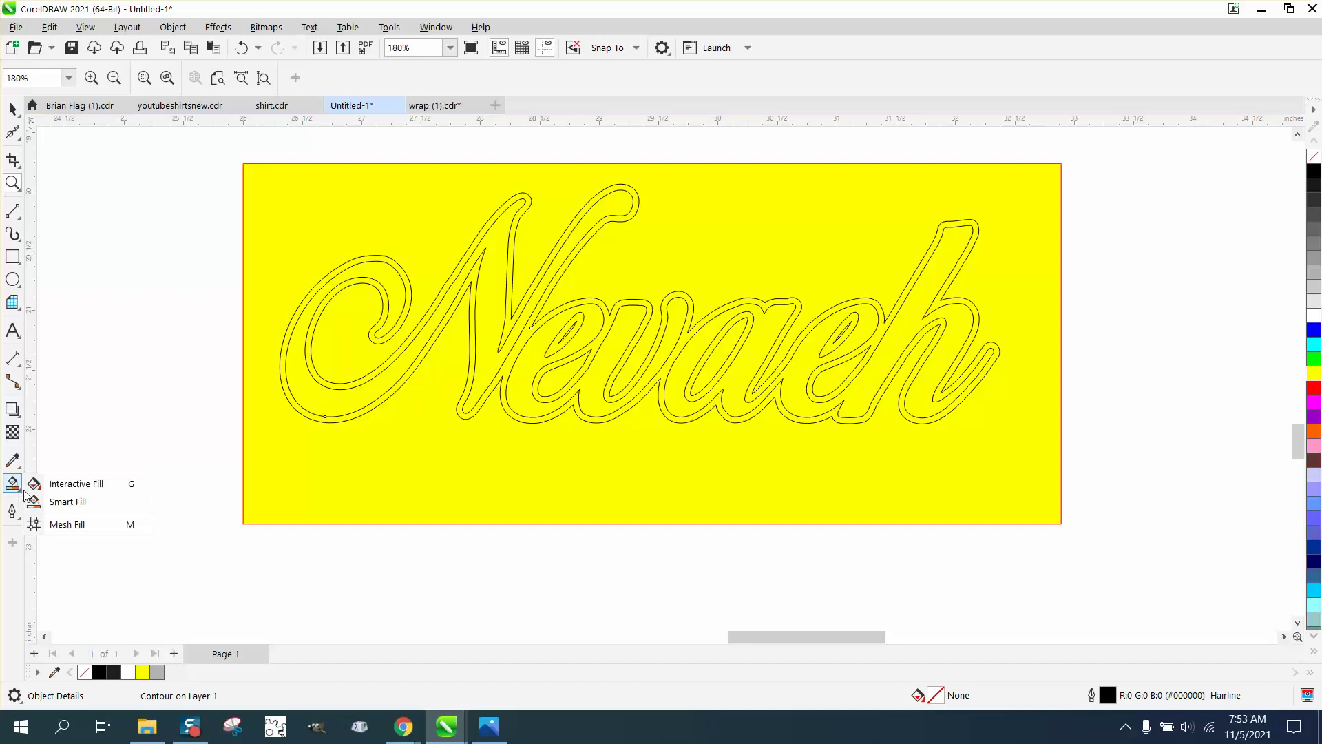
left_click(55, 503)
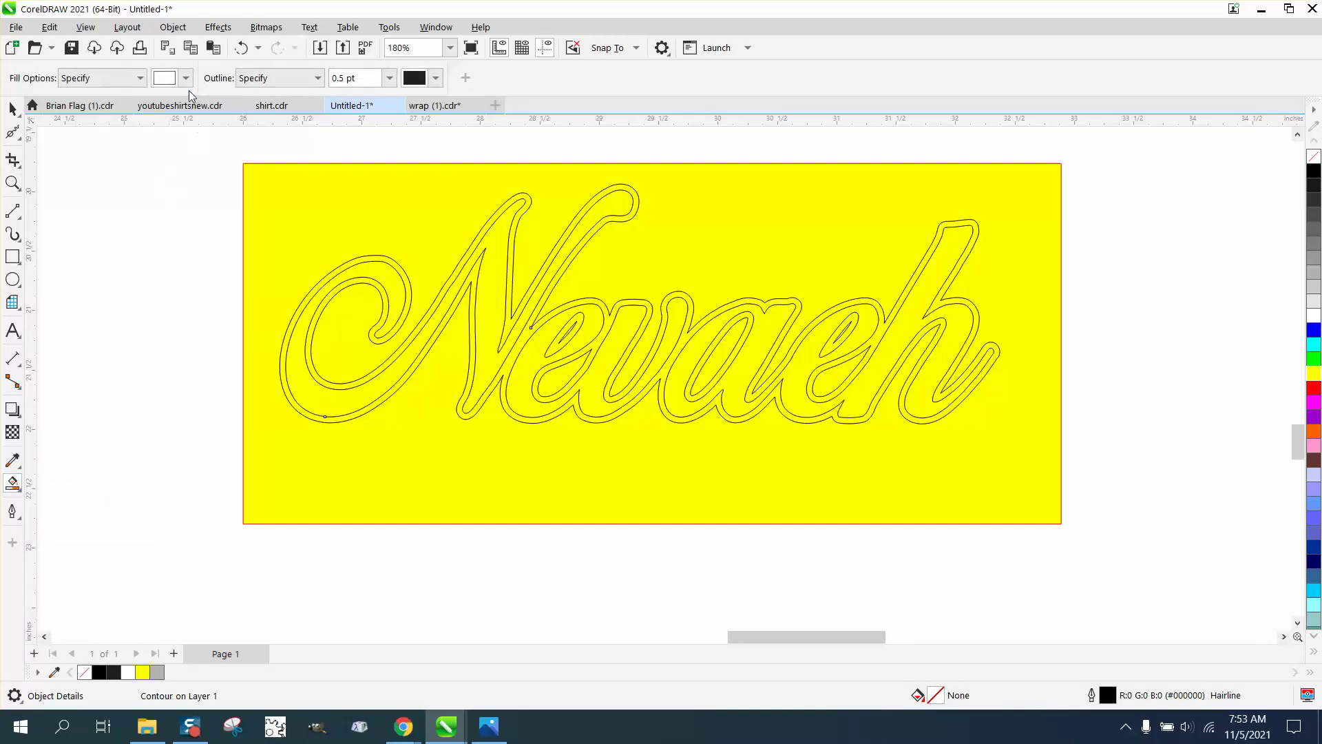
left_click(390, 276)
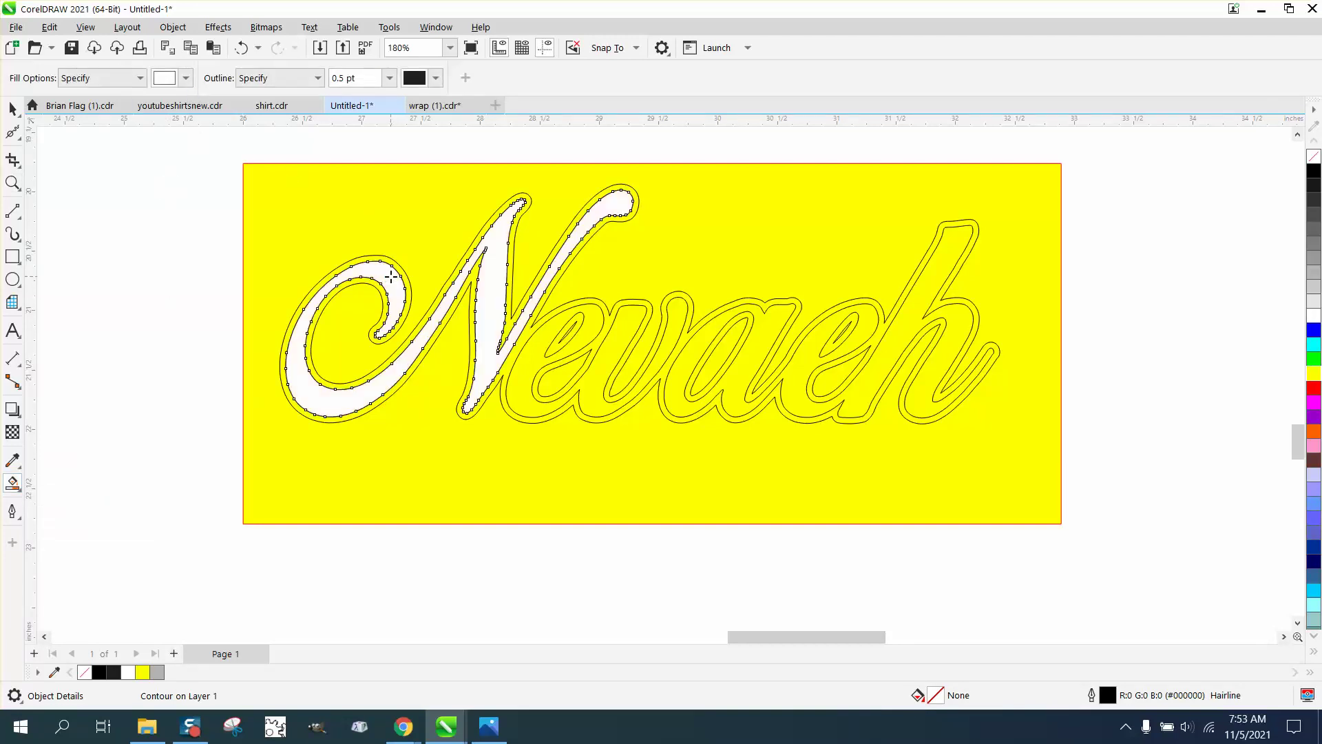
left_click(533, 342)
left_click(701, 348)
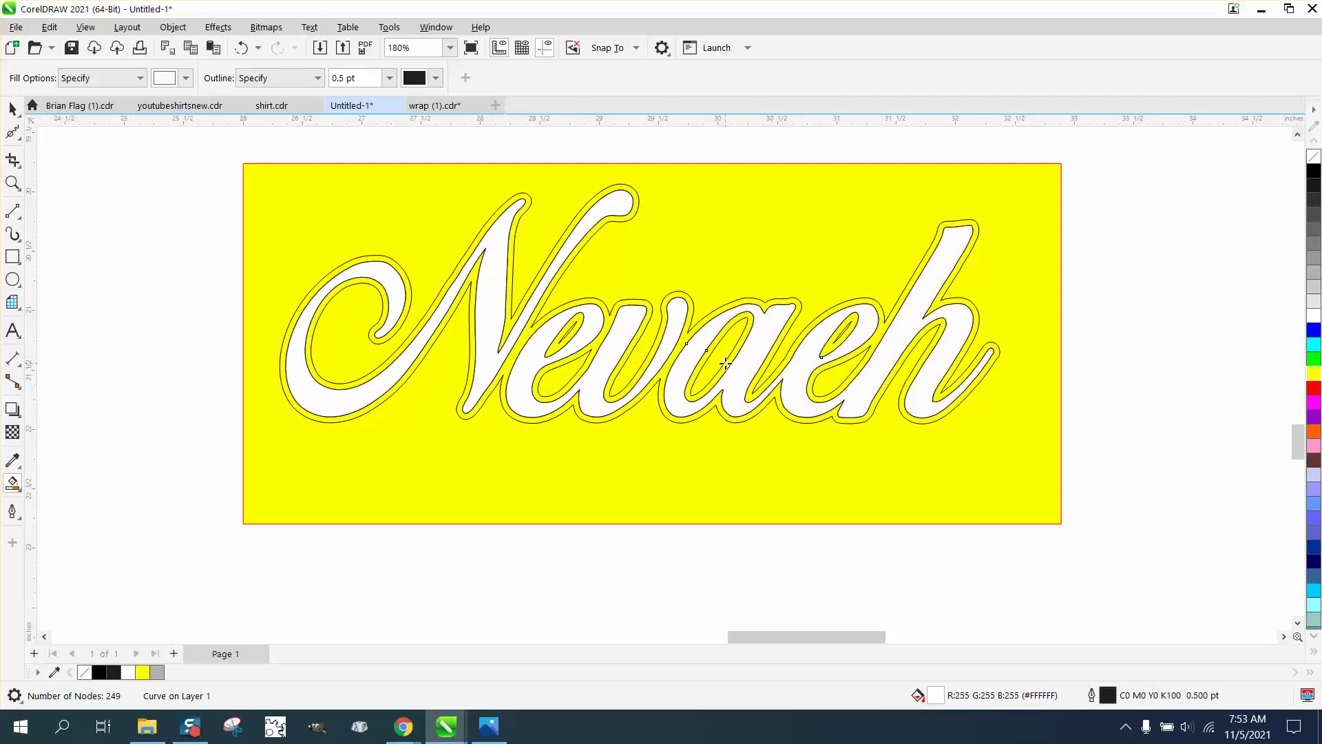
left_click(720, 356)
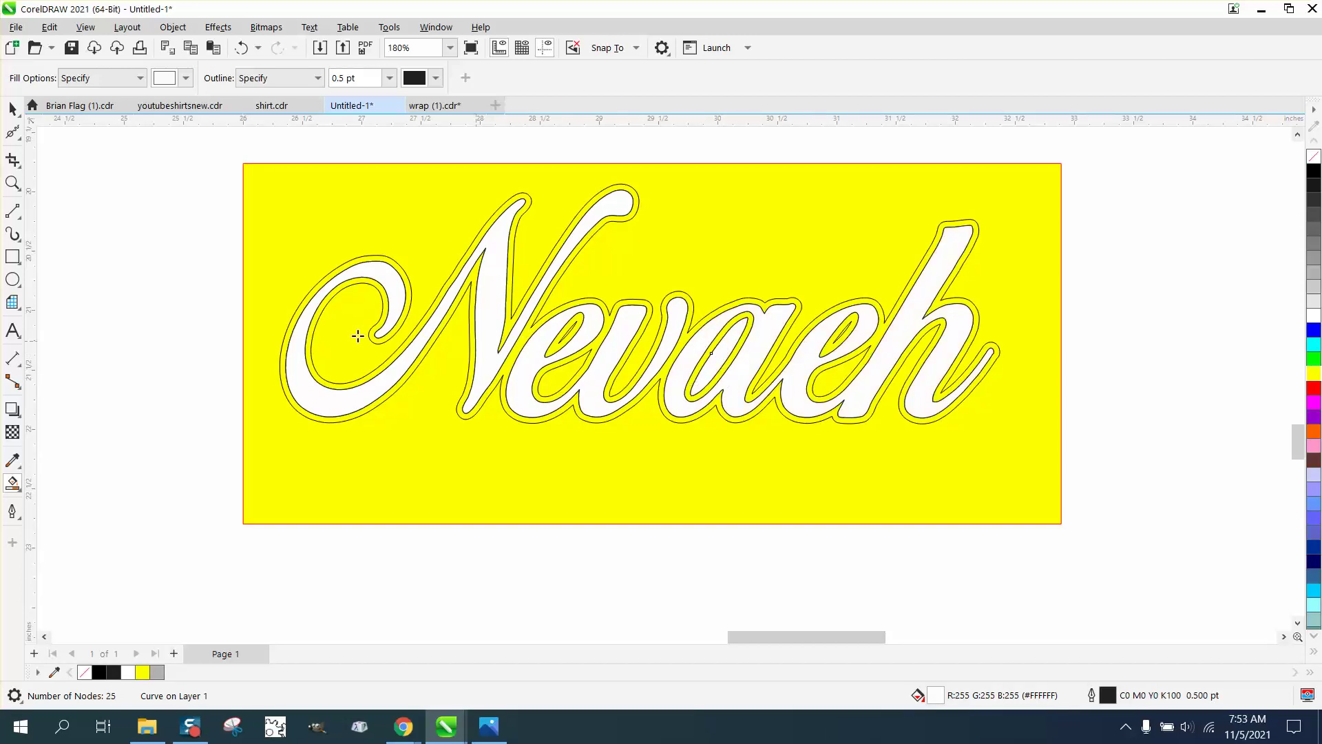
Step: Zoom in on the Ne strokes and fill the thin sliver inside the e white
left_click(13, 182)
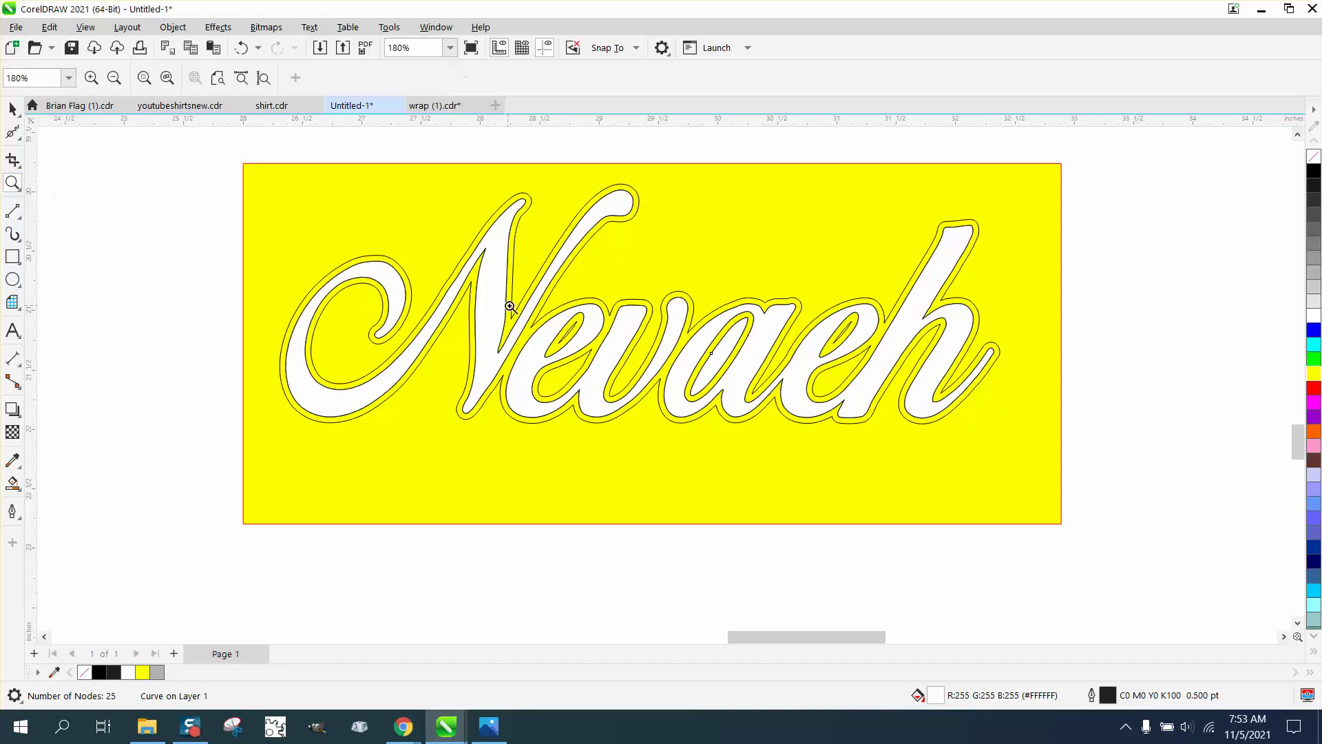
left_click_drag(510, 306, 679, 375)
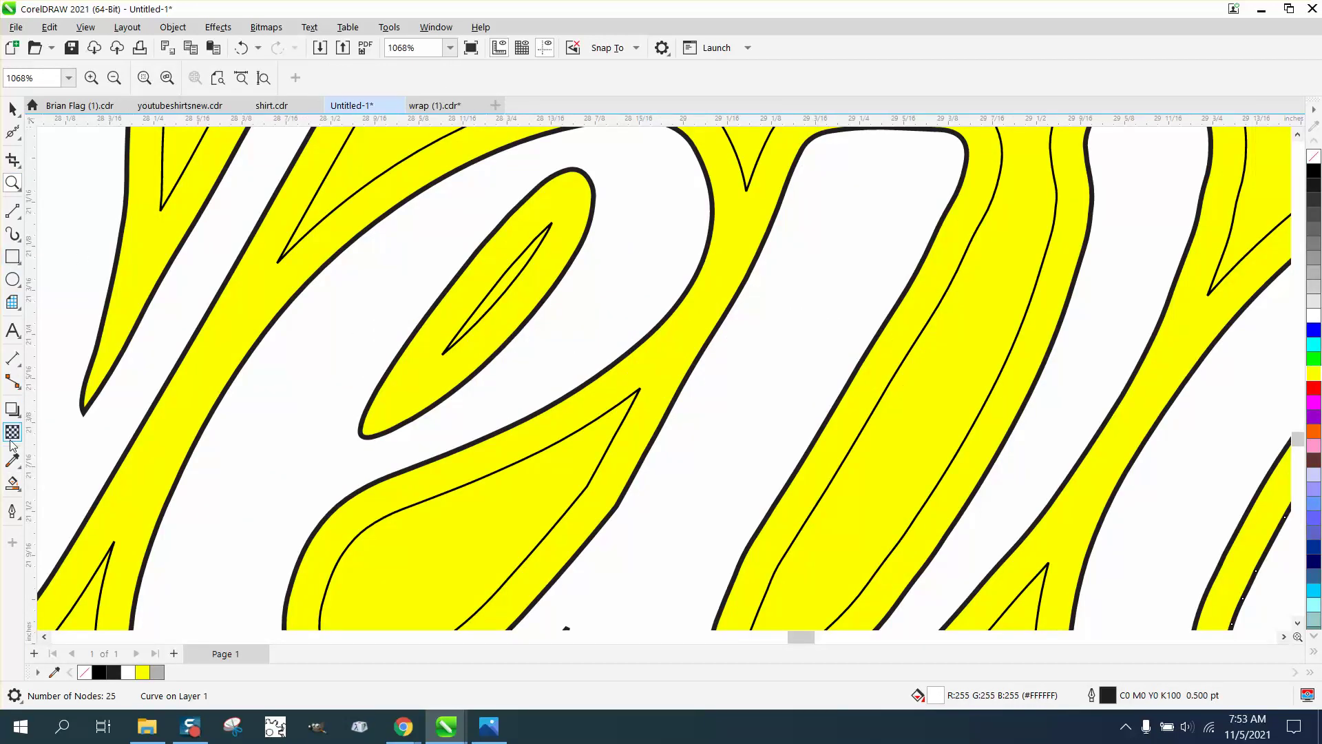
left_click(12, 483)
left_click(492, 293)
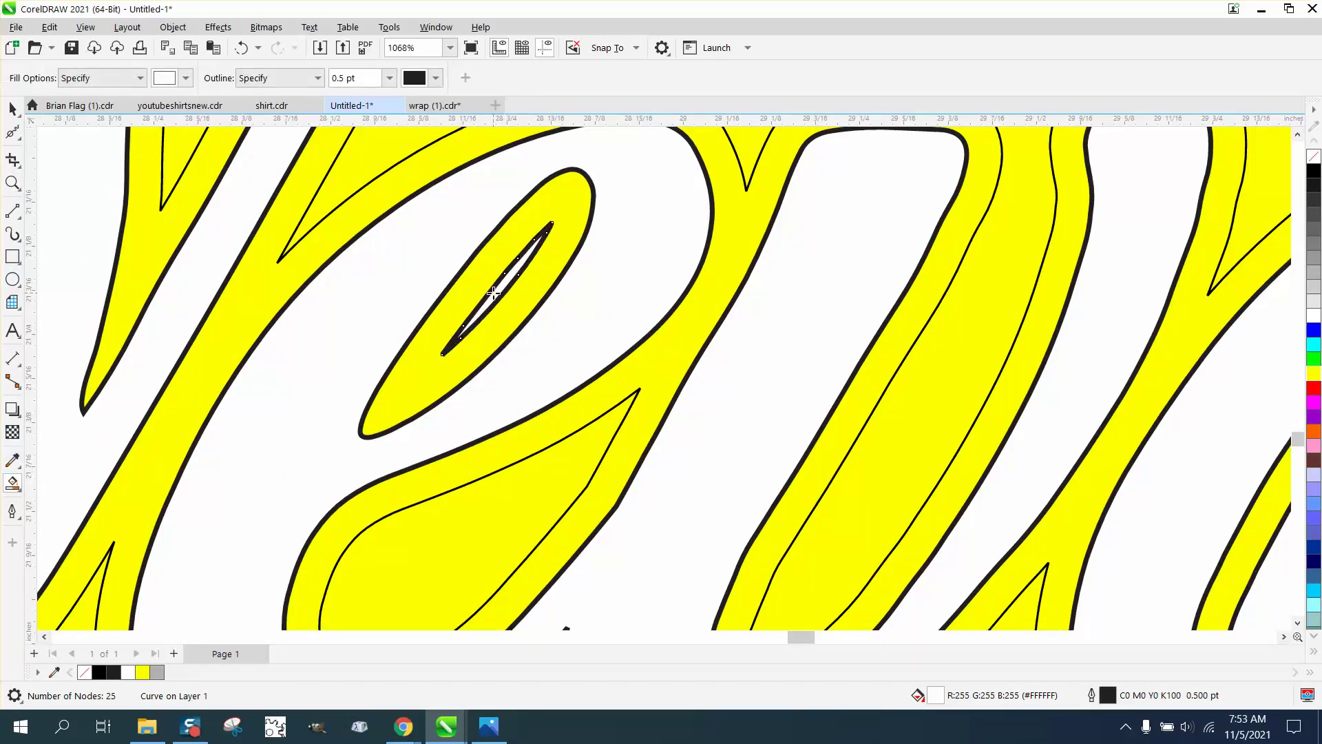
scroll(295, 296, "down", 2)
scroll(737, 305, "down", 2)
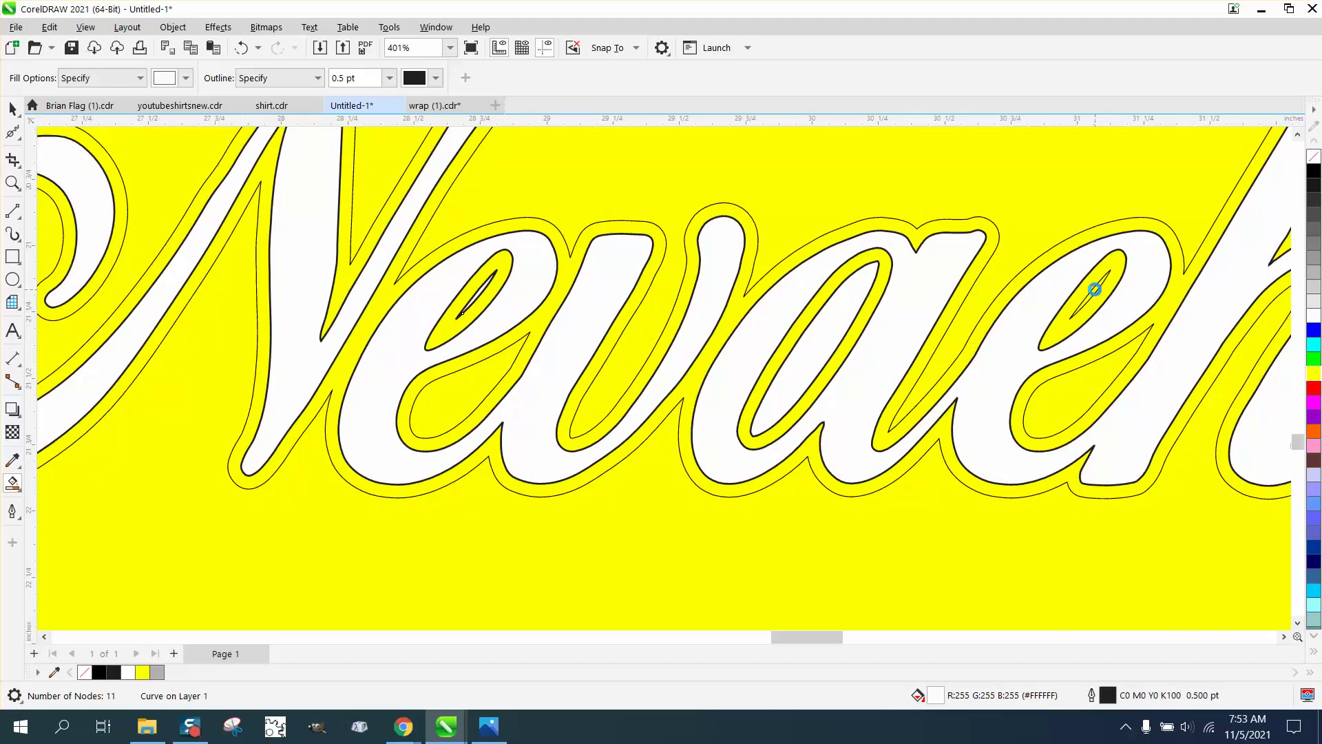
scroll(928, 310, "down", 4)
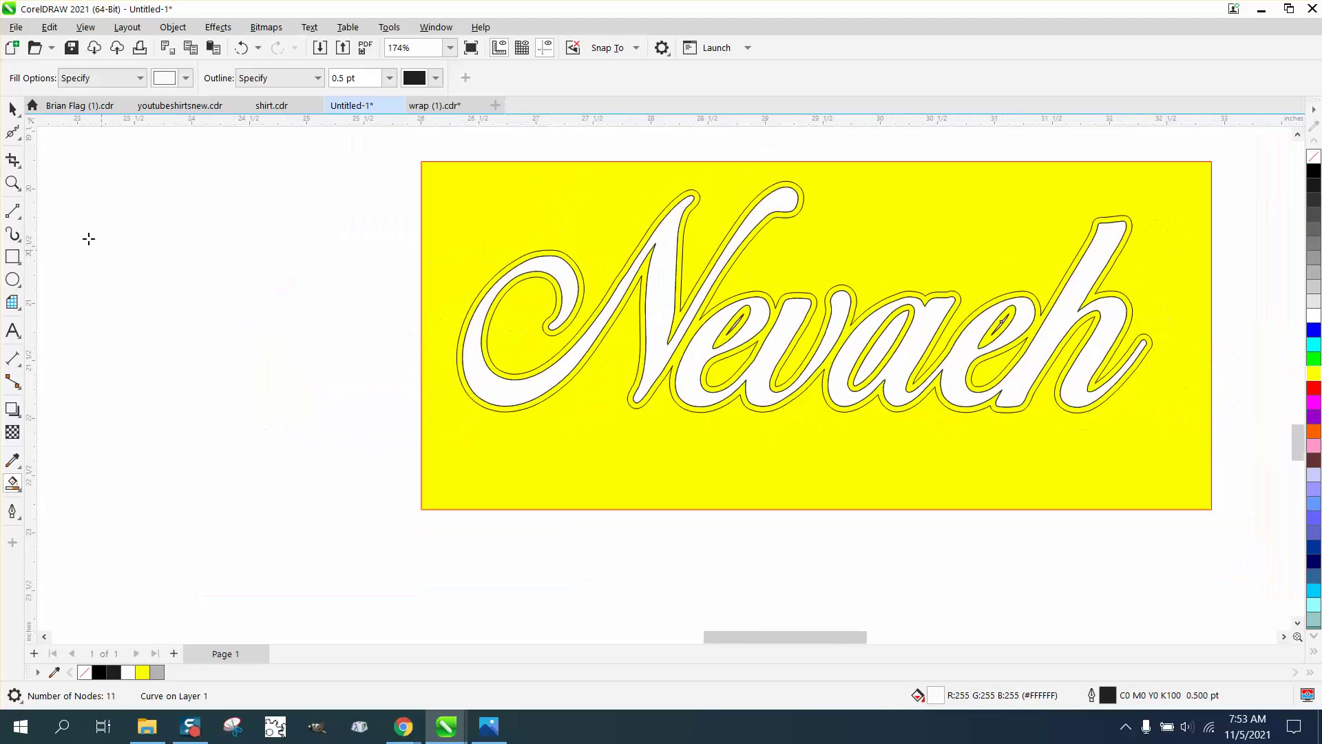
Step: Set the Smart Fill colour to black and fill the band around the lettering
left_click(11, 110)
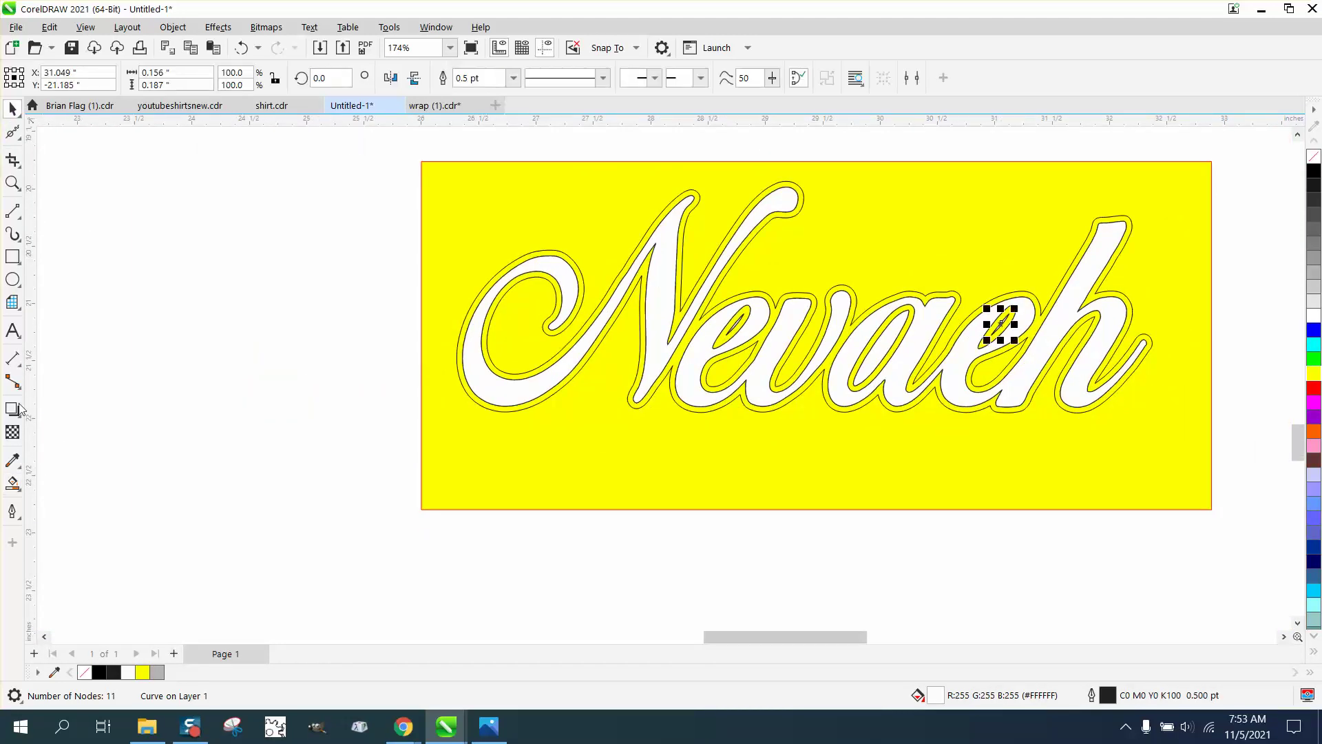
left_click(13, 482)
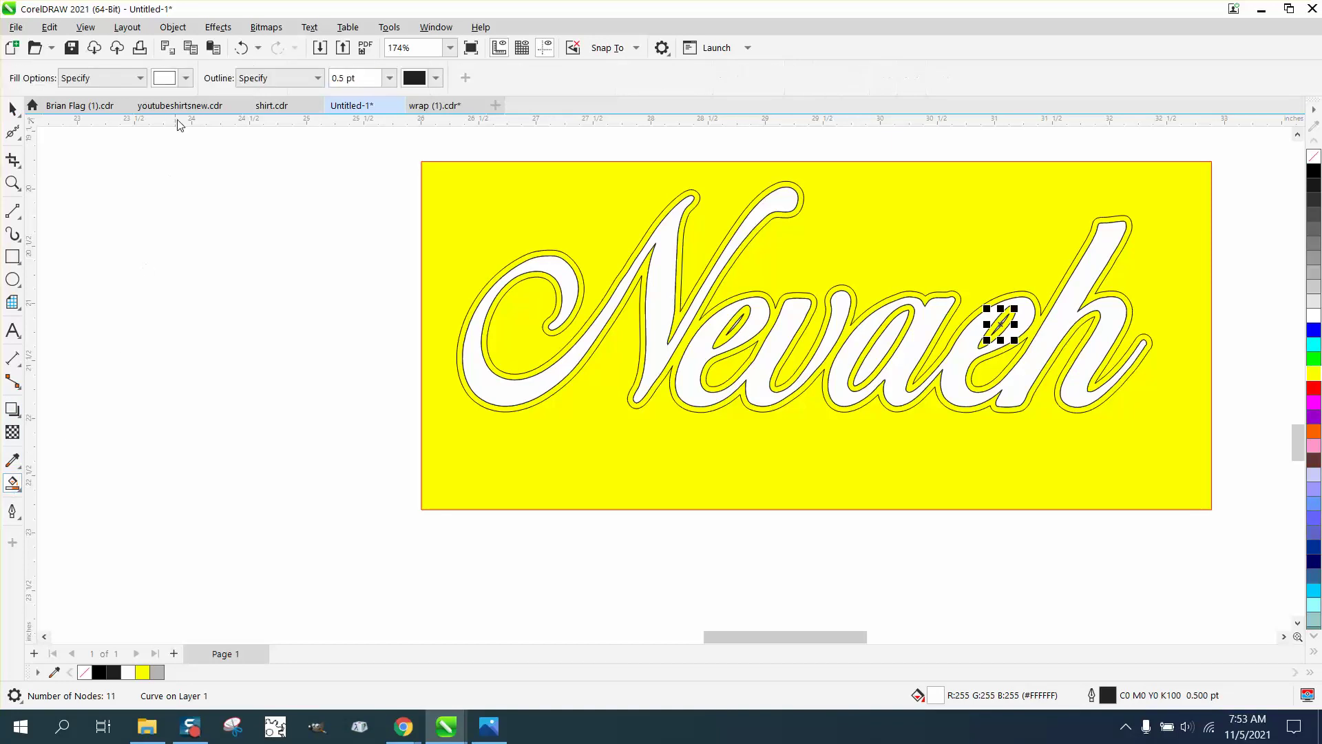
left_click(184, 84)
left_click(176, 164)
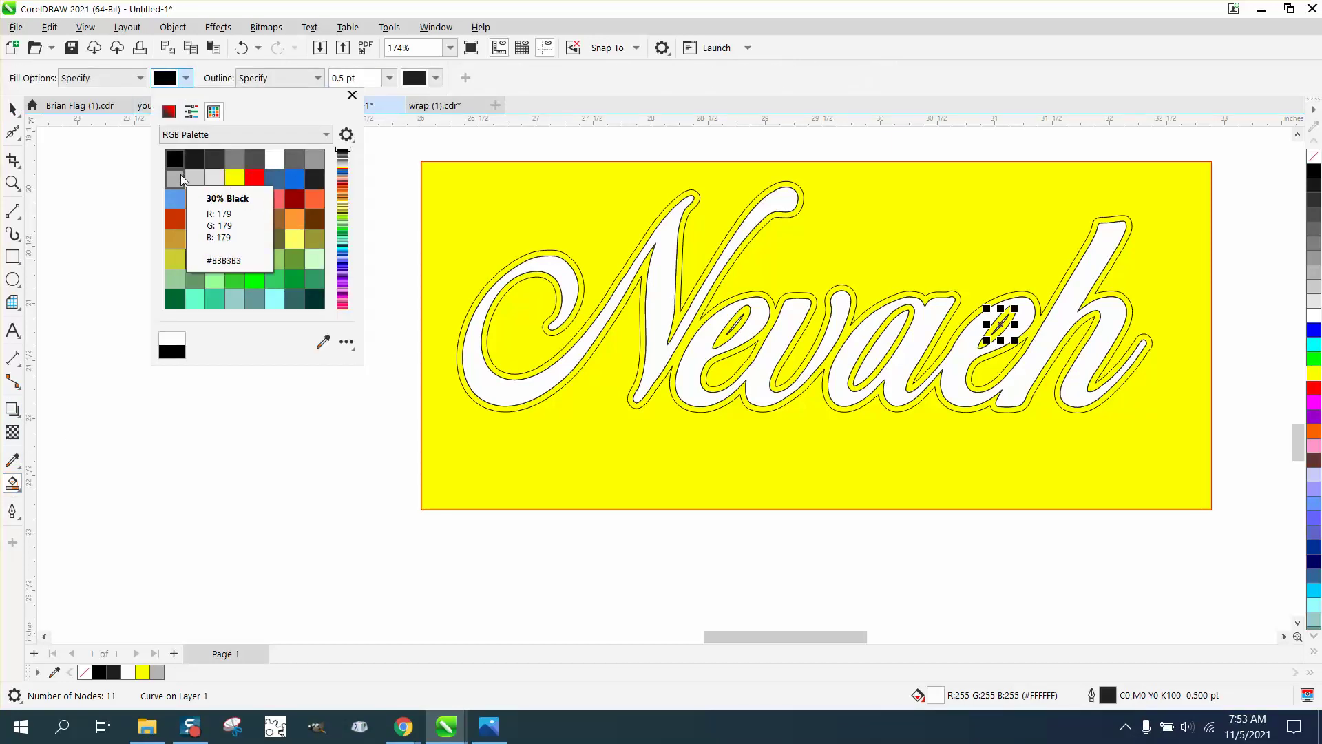
left_click(604, 303)
left_click(604, 301)
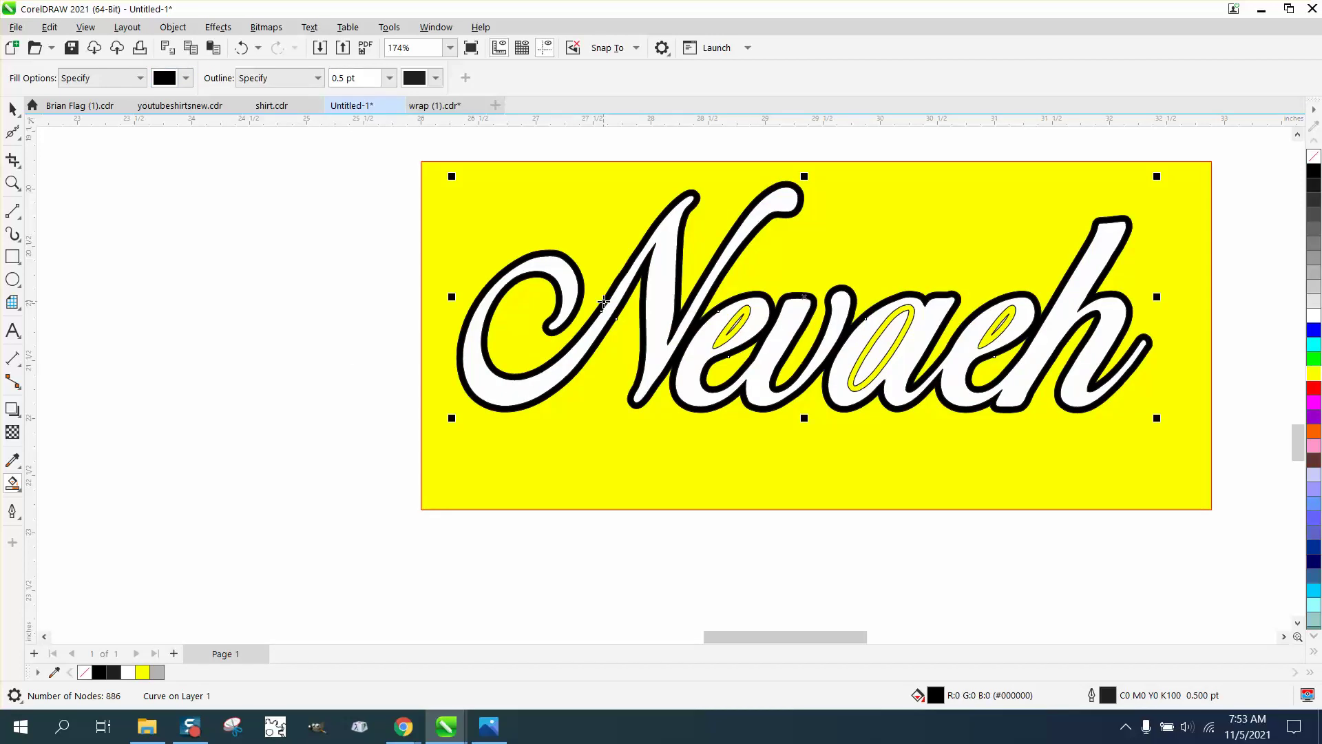
Step: Fill the yellow gaps inside the first e, the a and the second e, then select everything
left_click(730, 324)
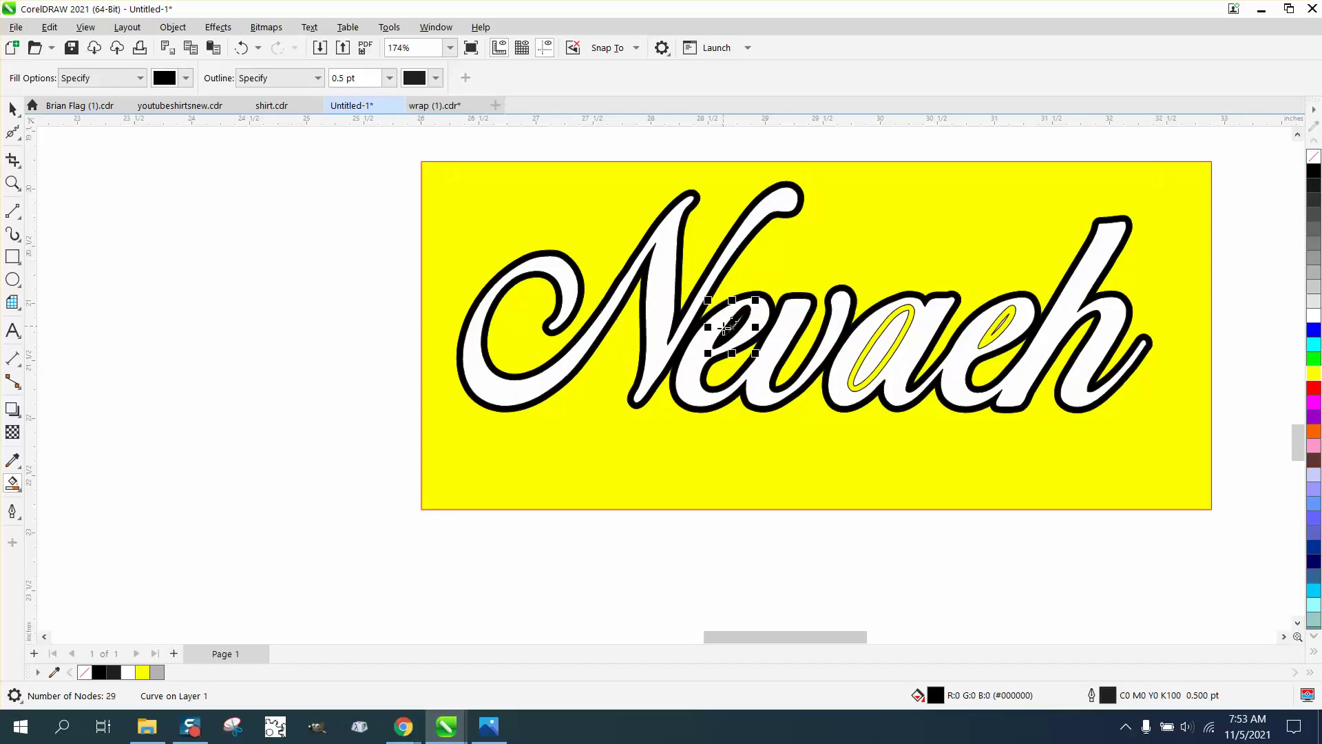
left_click(881, 327)
left_click(1009, 312)
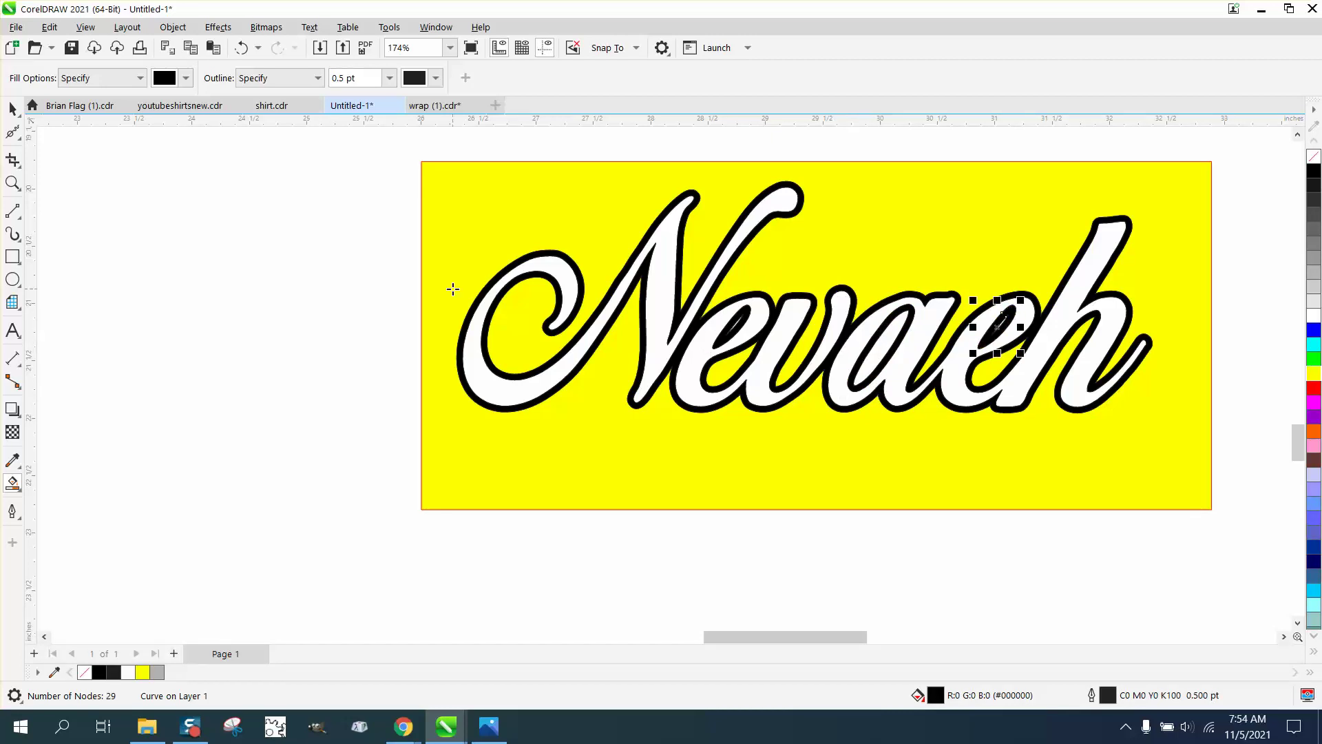
left_click(13, 108)
scroll(465, 358, "down", 2)
scroll(466, 355, "down", 1)
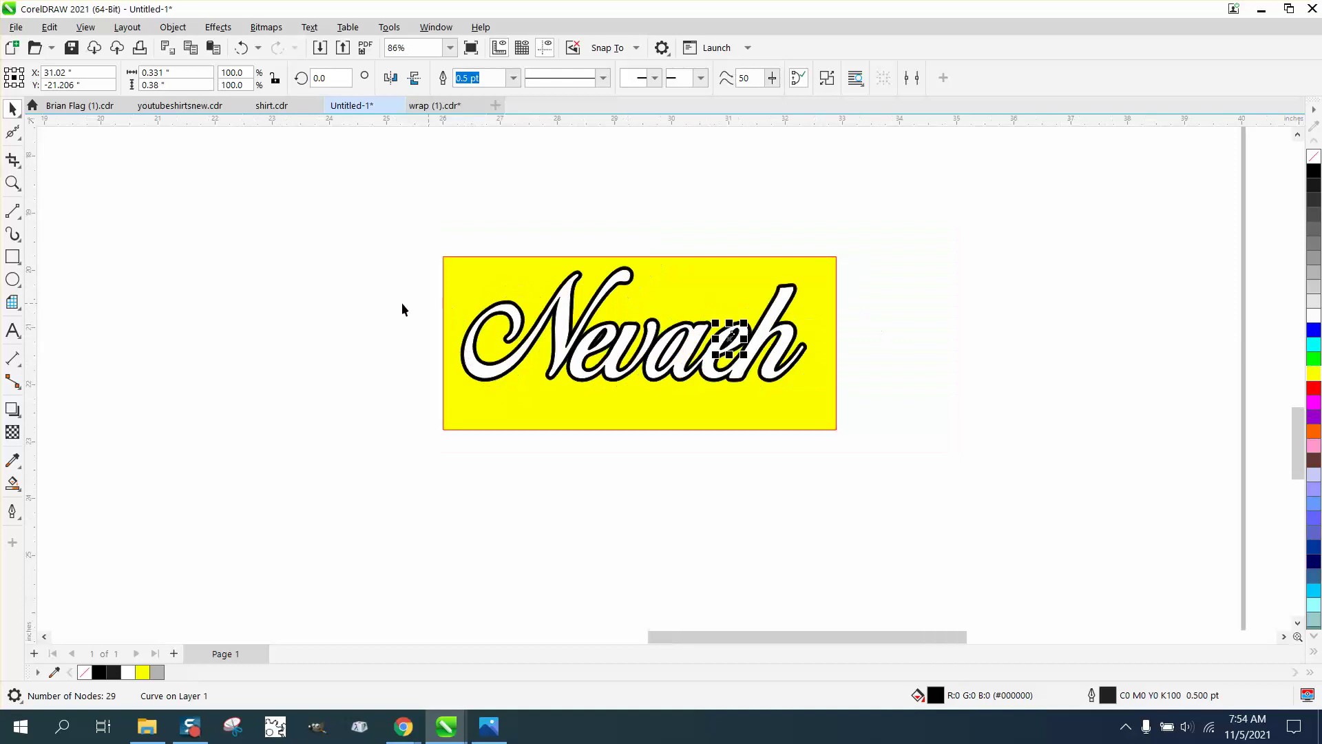
left_click_drag(417, 242, 850, 444)
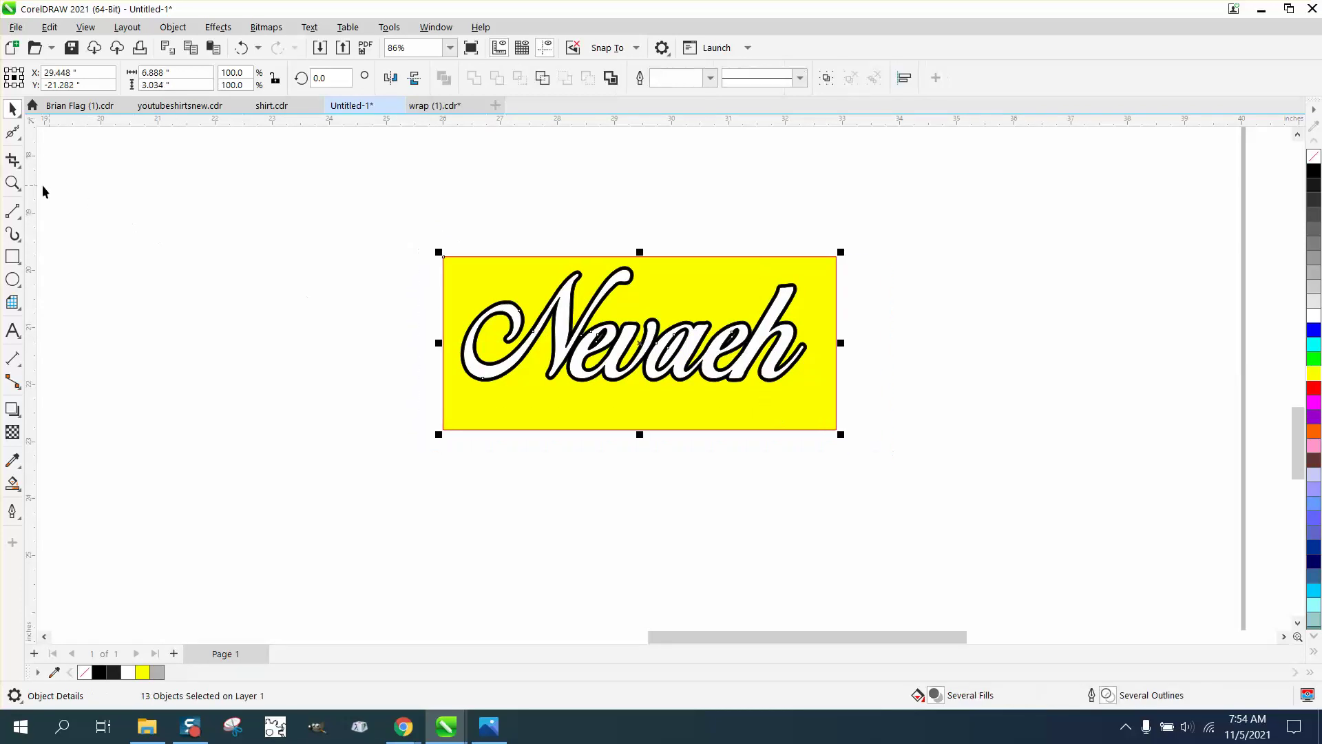
left_click(12, 182)
Step: Delete the two small filler shapes inside the first e's loop
left_click_drag(567, 304, 685, 404)
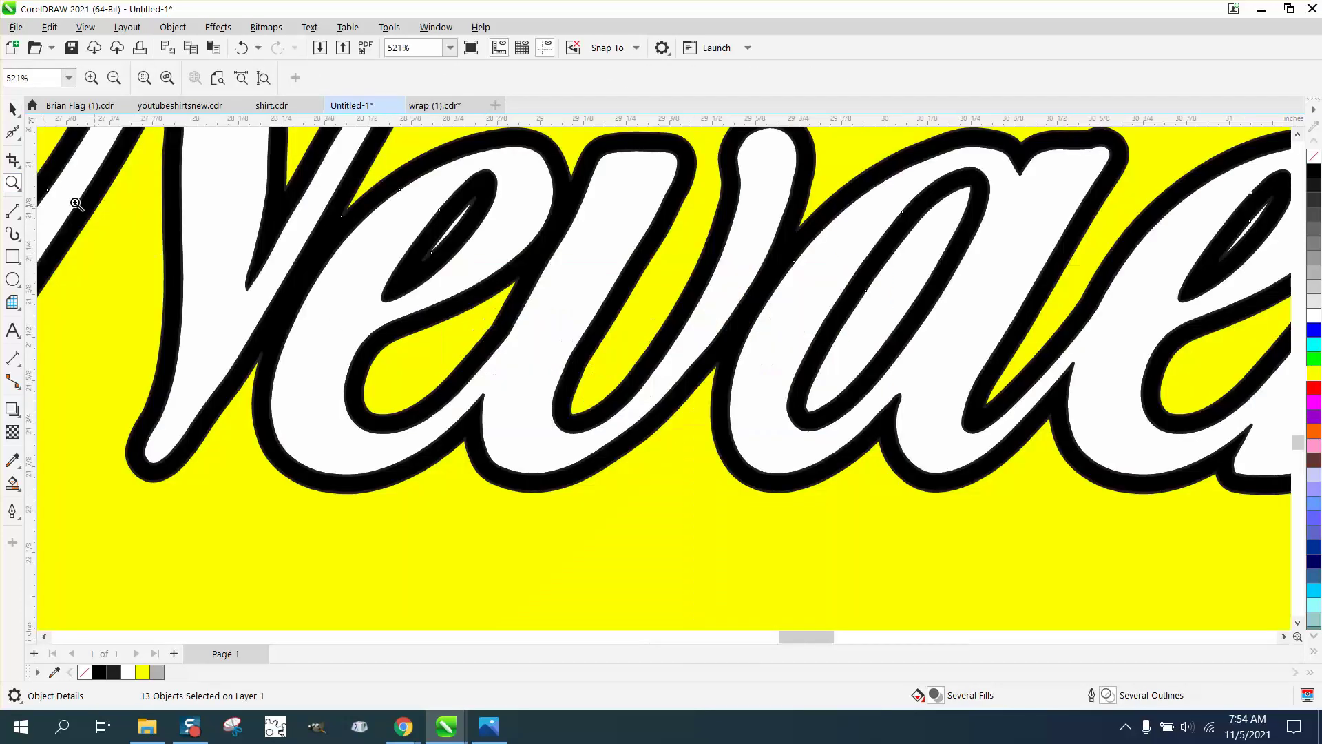
left_click(12, 108)
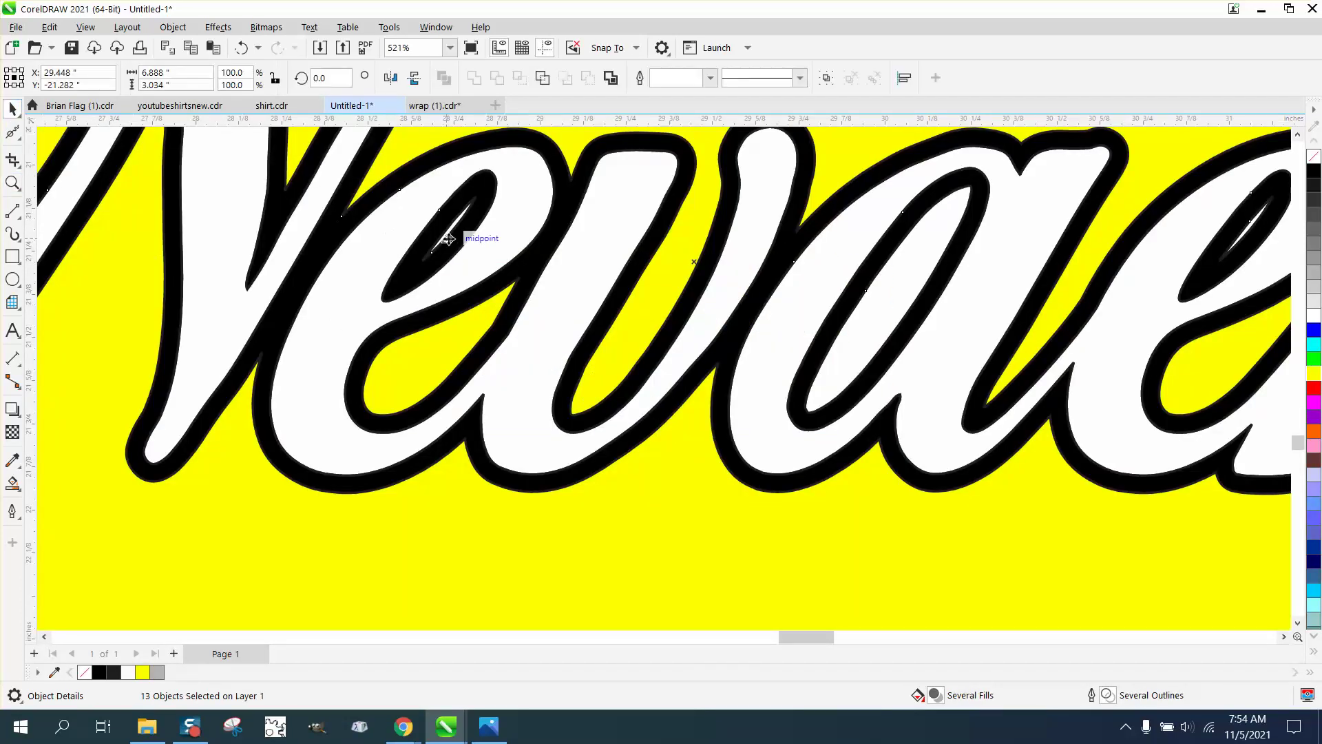
scroll(456, 565, "down", 4)
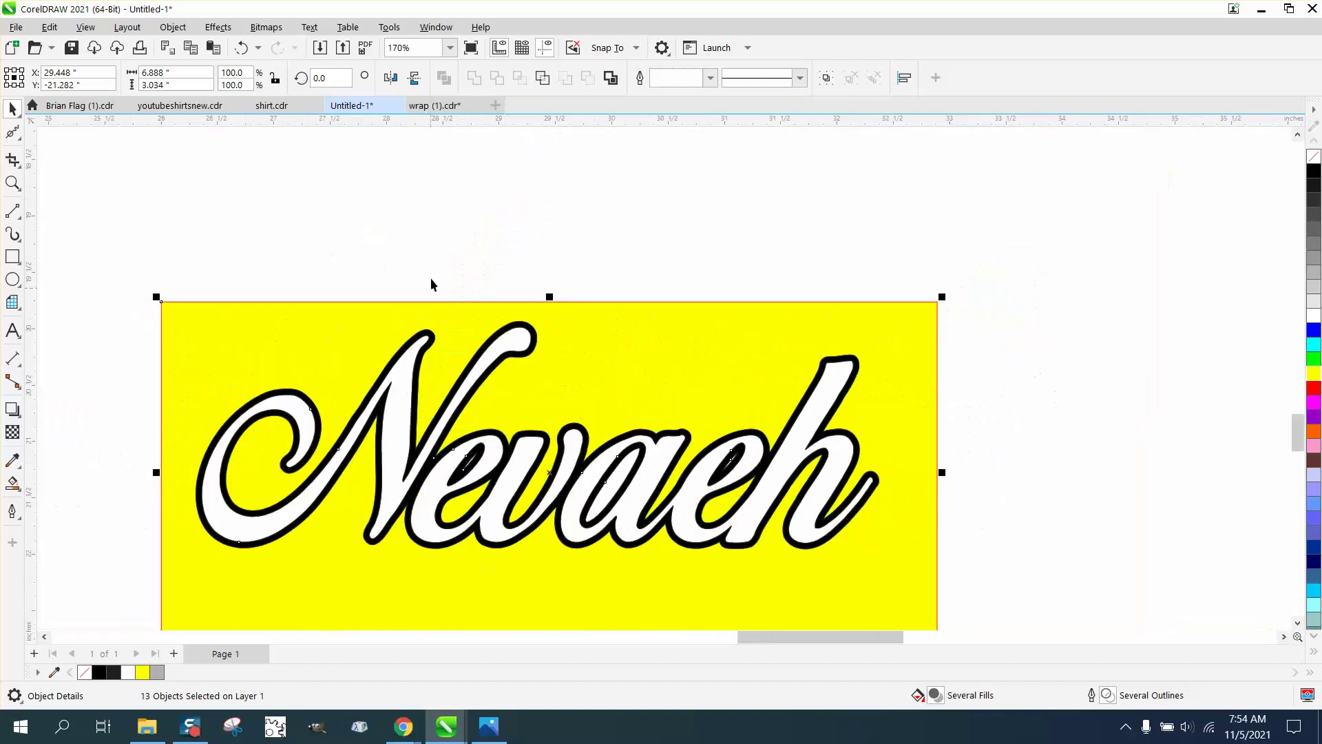
left_click(433, 280)
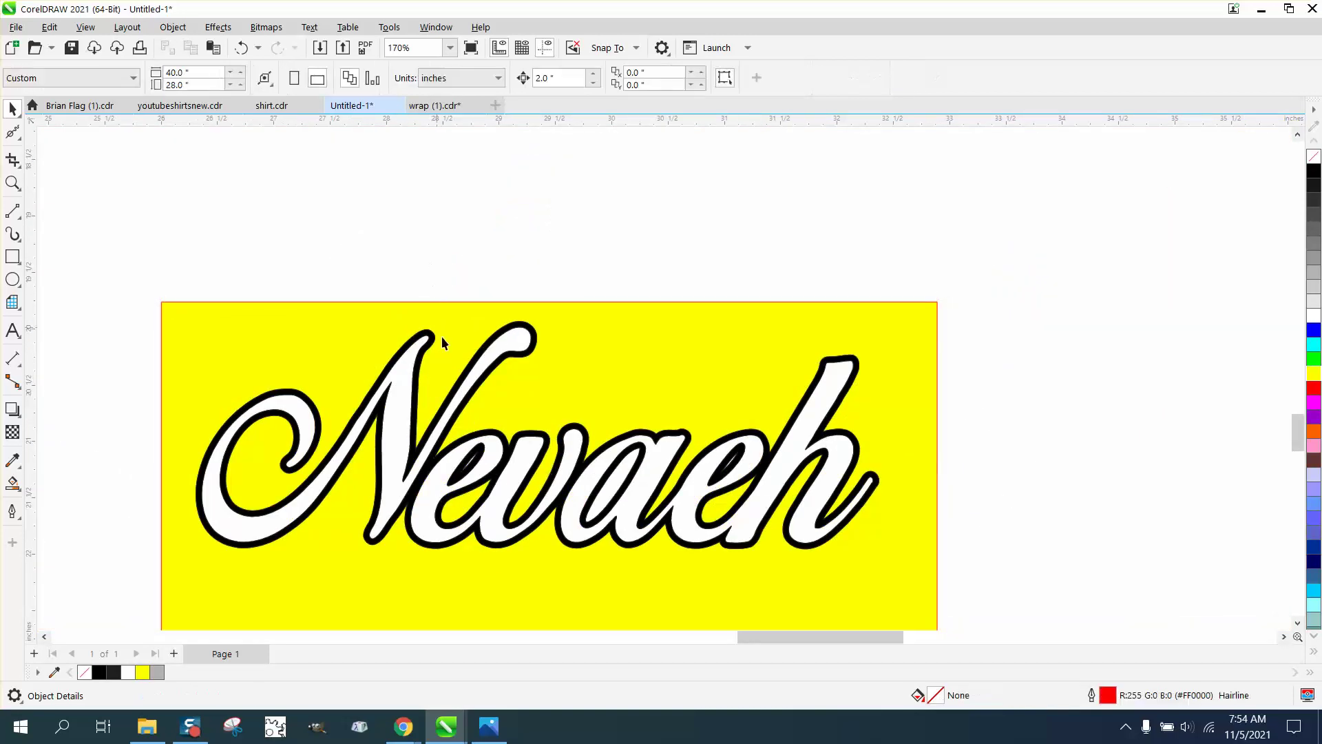
left_click(472, 462)
key("Delete")
left_click(472, 465)
key("Delete")
Step: Move the original Nevaeh contour up and right, clear of the finished lettering
left_click(470, 460)
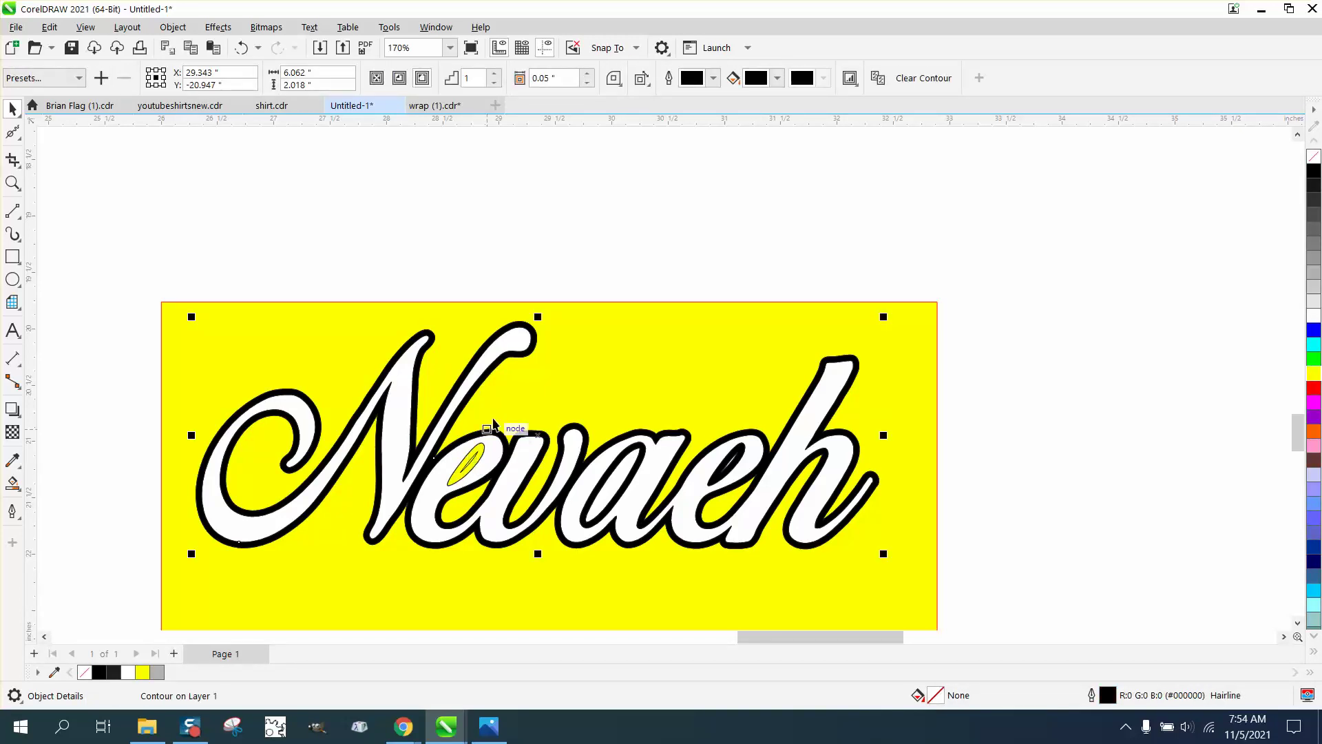
key("Escape")
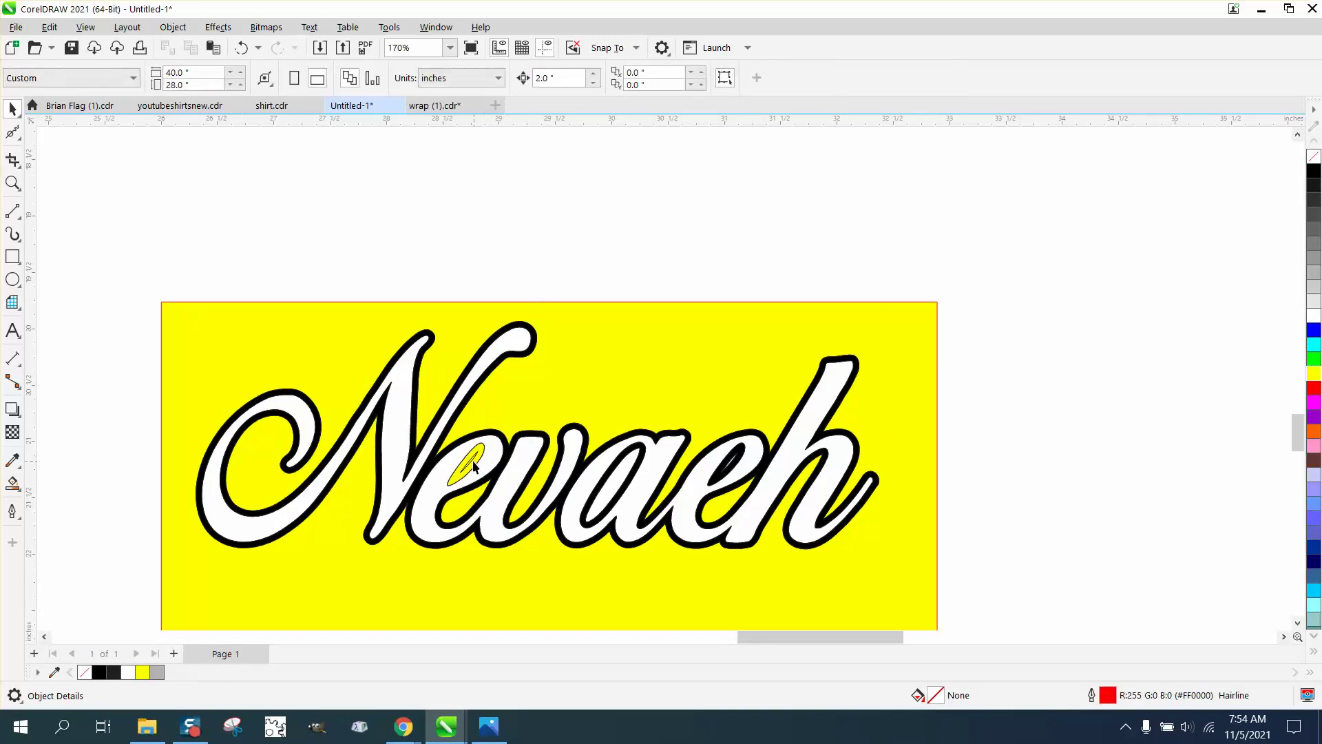
left_click(472, 465)
left_click_drag(471, 464, 644, 258)
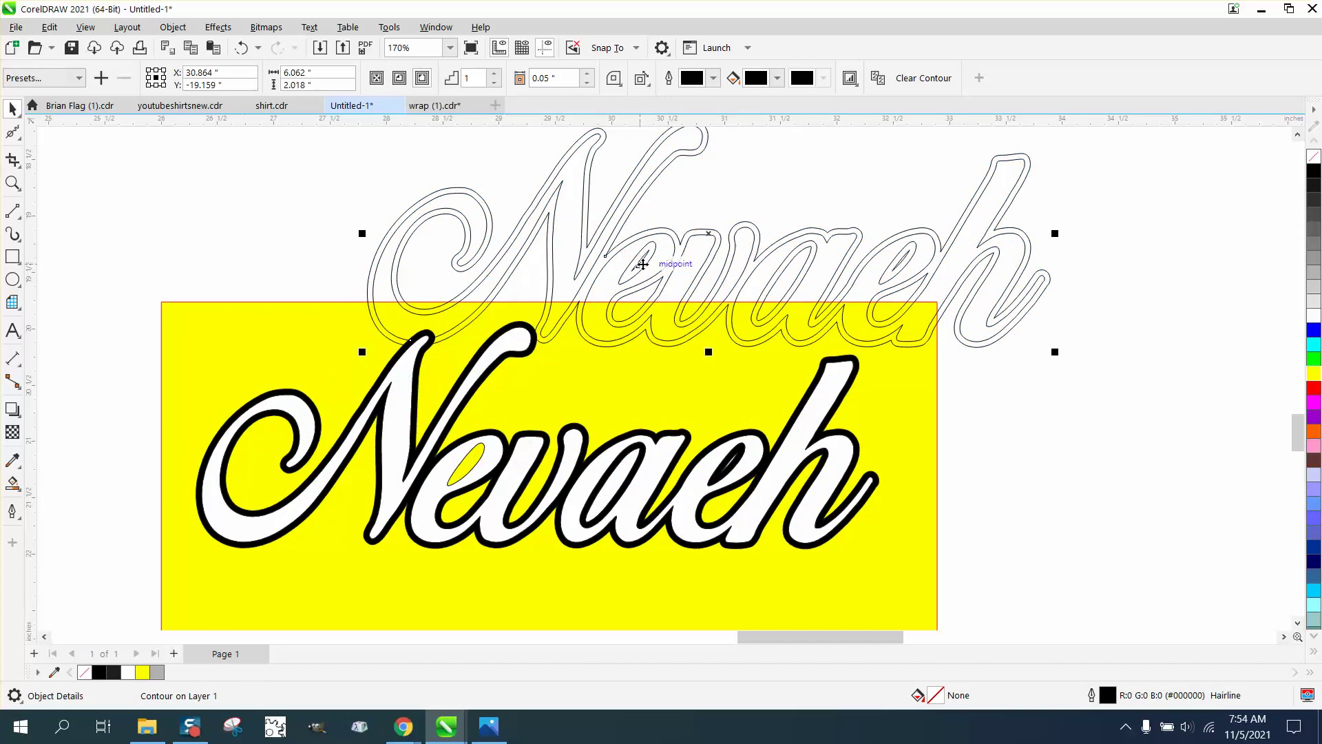
key("Escape")
left_click(728, 463)
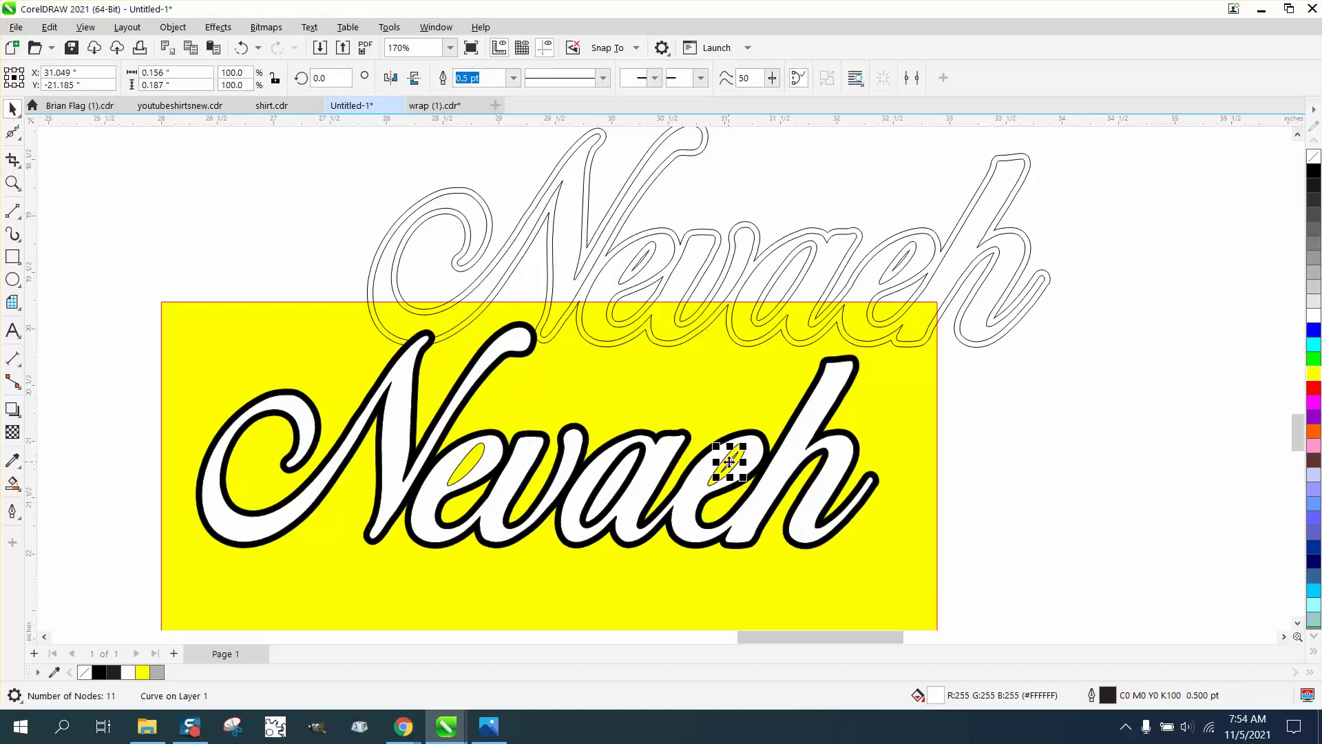
key("Escape")
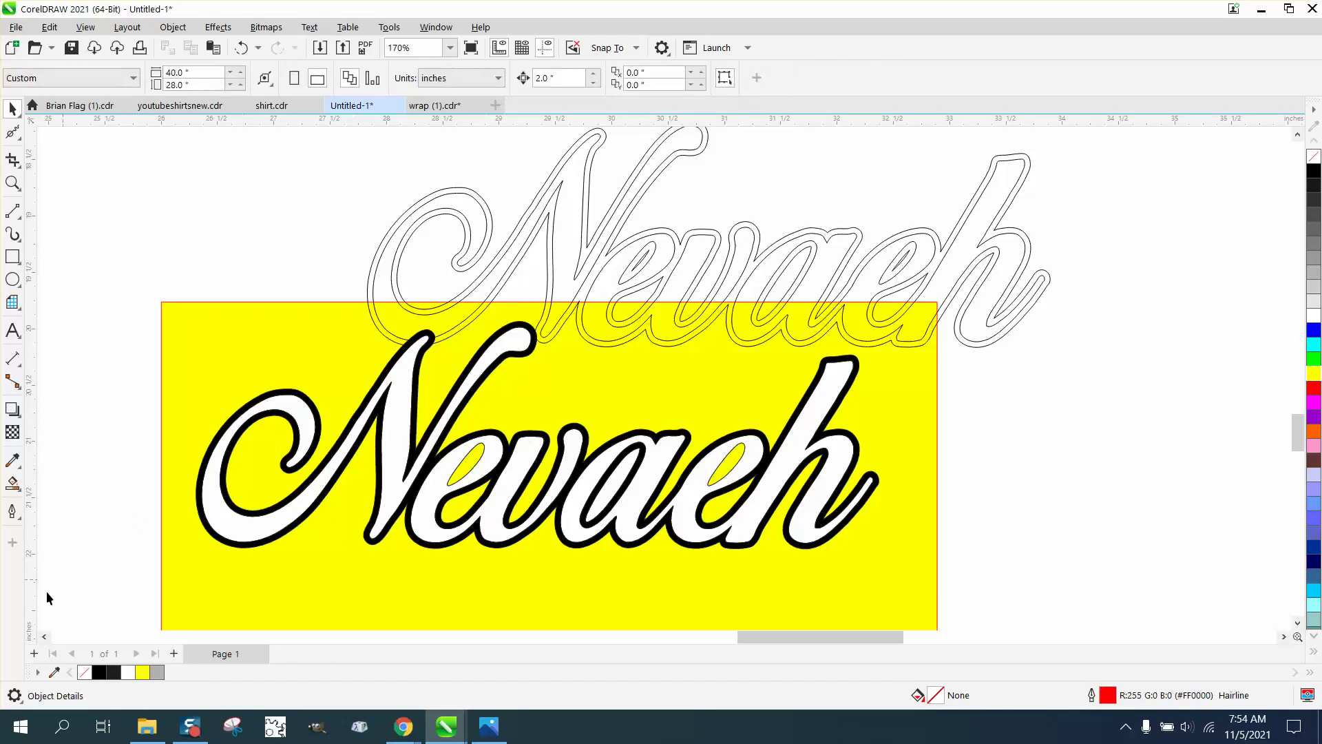
Step: Fill both e counters and the a counter black, undoing a stray fill inside the N
left_click(13, 483)
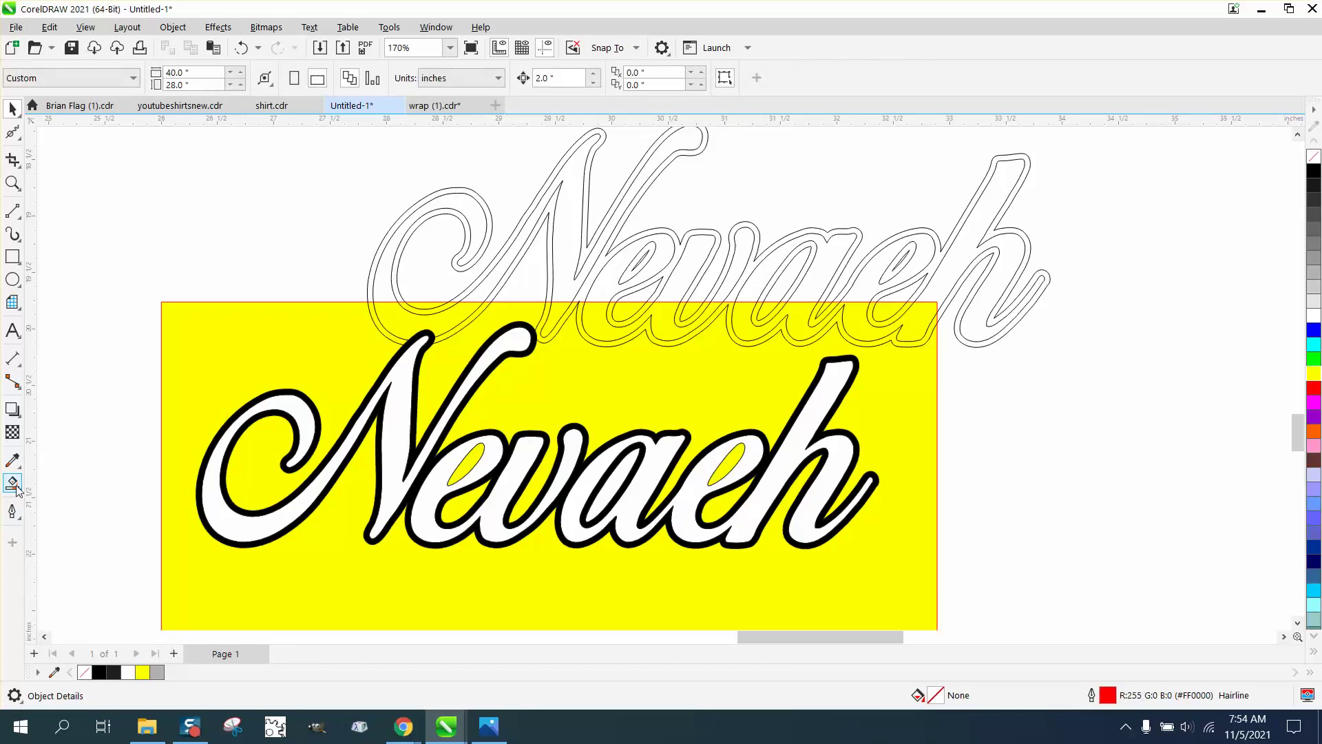
left_click(470, 467)
left_click(732, 458)
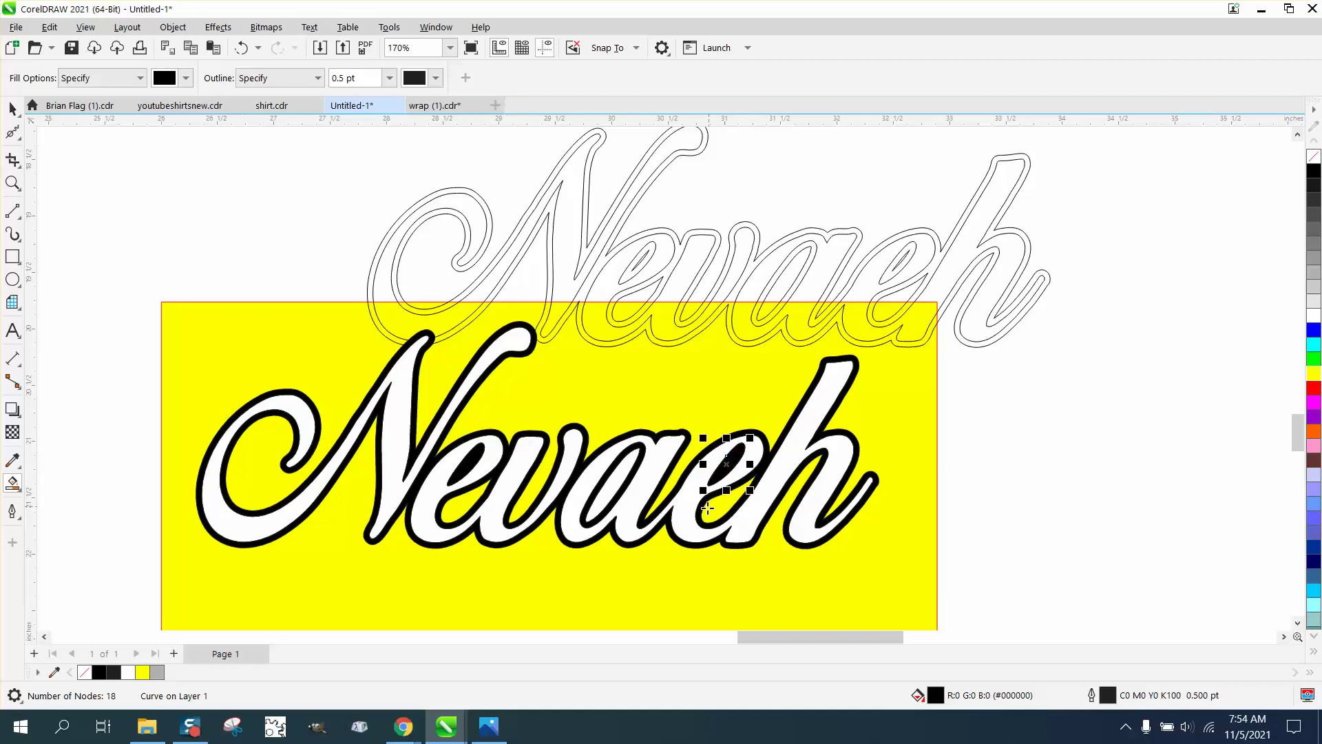
scroll(707, 508, "down", 1)
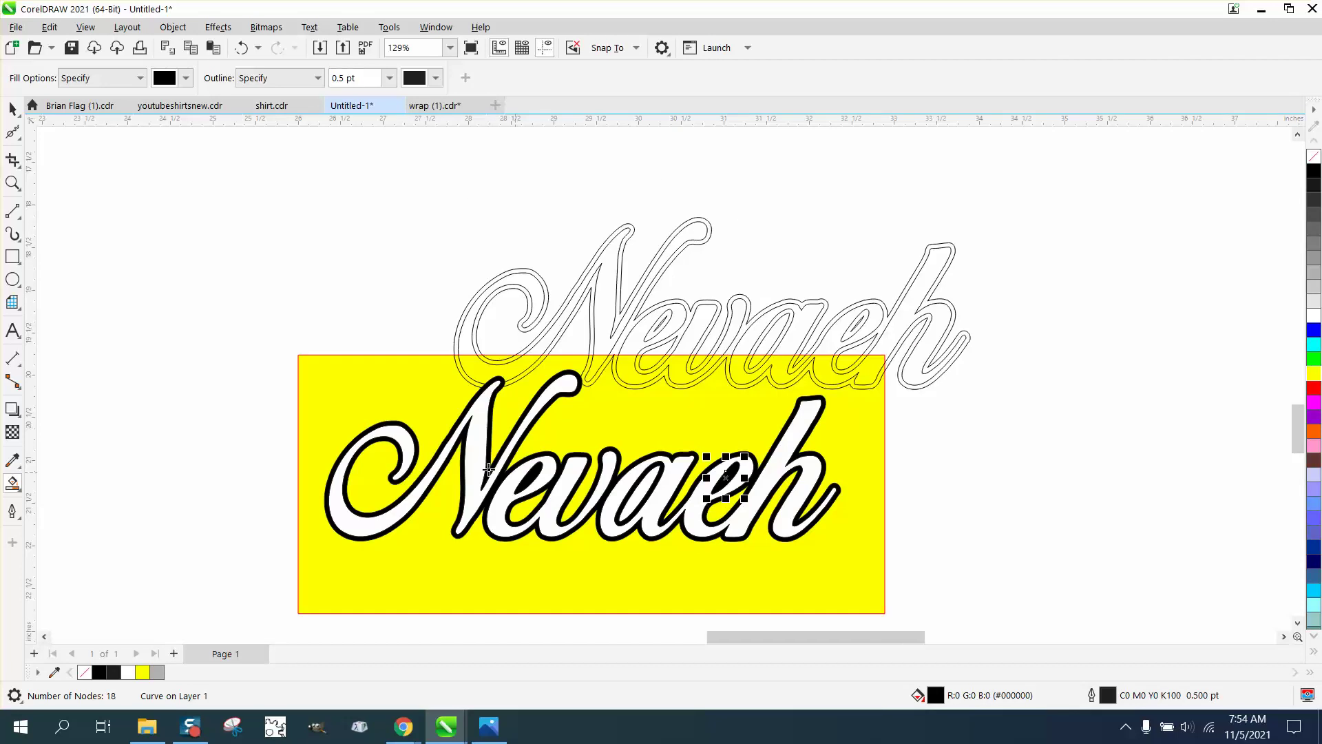
left_click(639, 502)
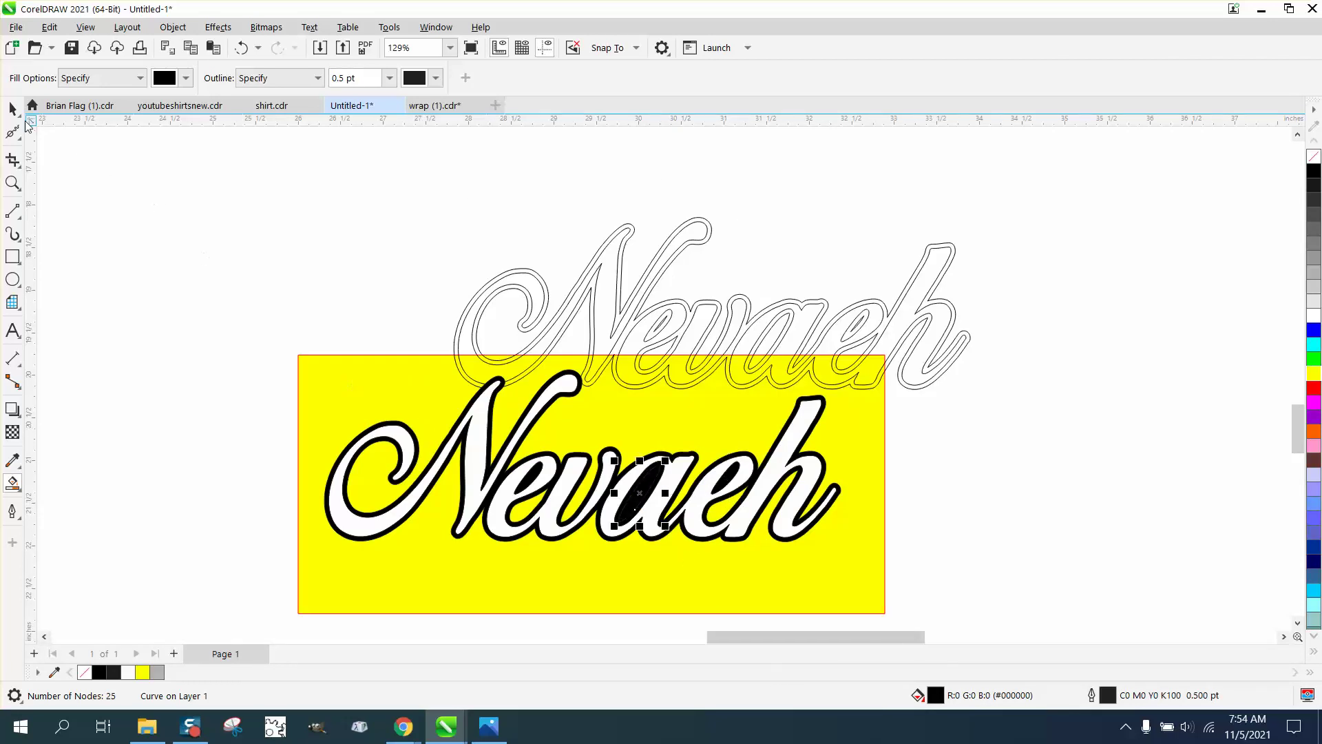
left_click(17, 133)
left_click(581, 317)
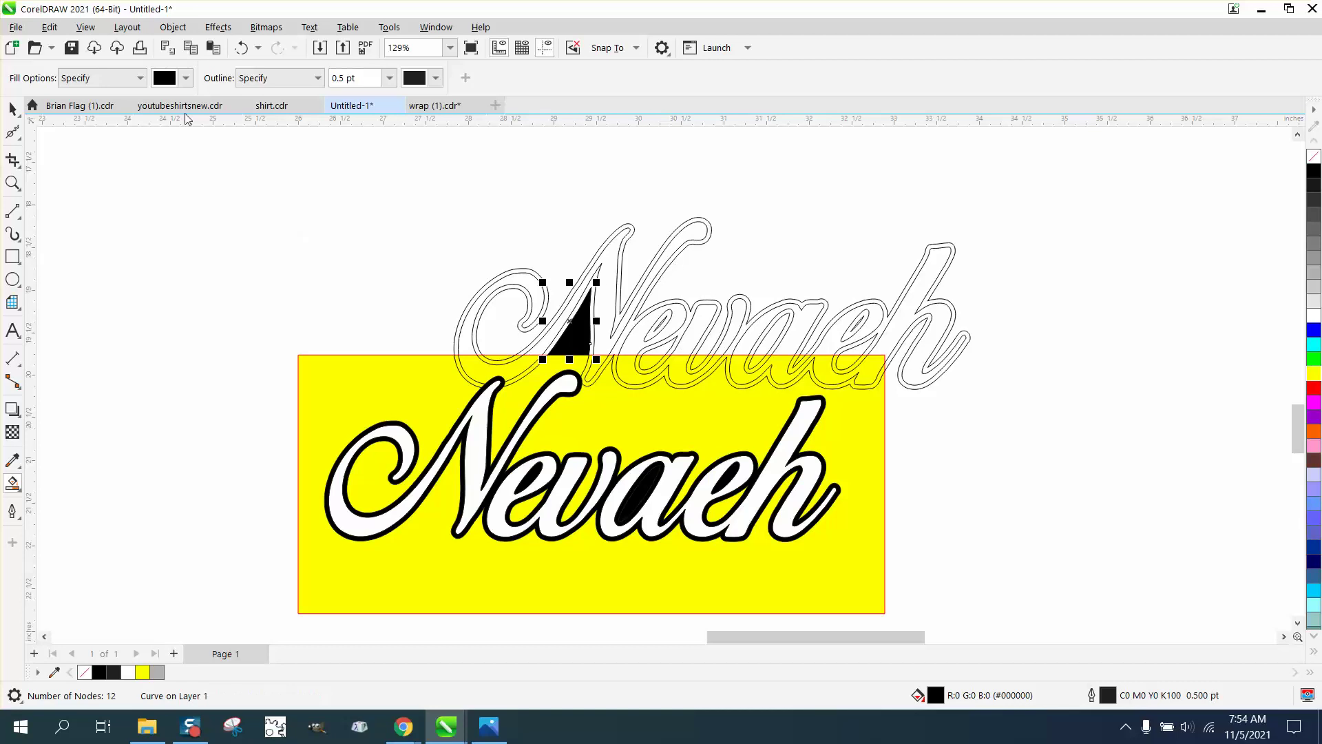
left_click(241, 47)
Step: Move the outlined contour aside and group the nine filled Nevaeh pieces with Ctrl+G
left_click(16, 109)
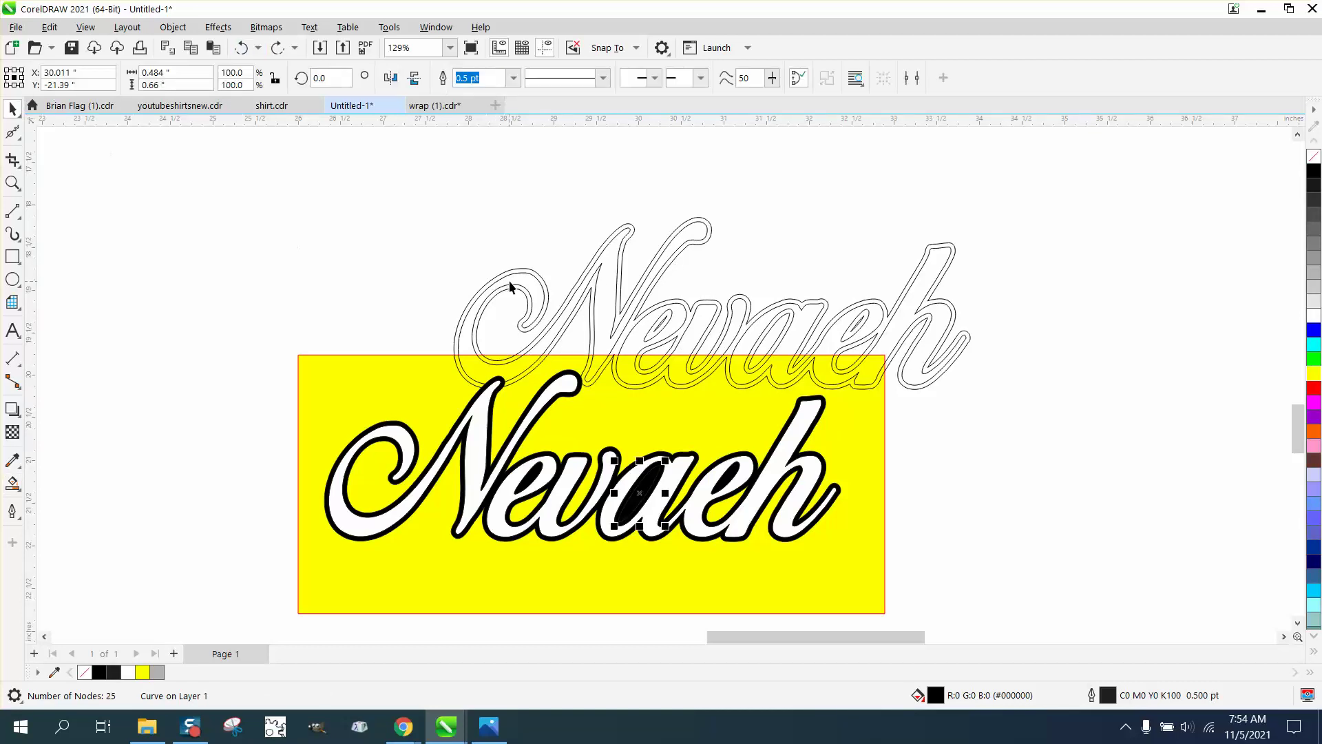
left_click_drag(513, 292, 566, 240)
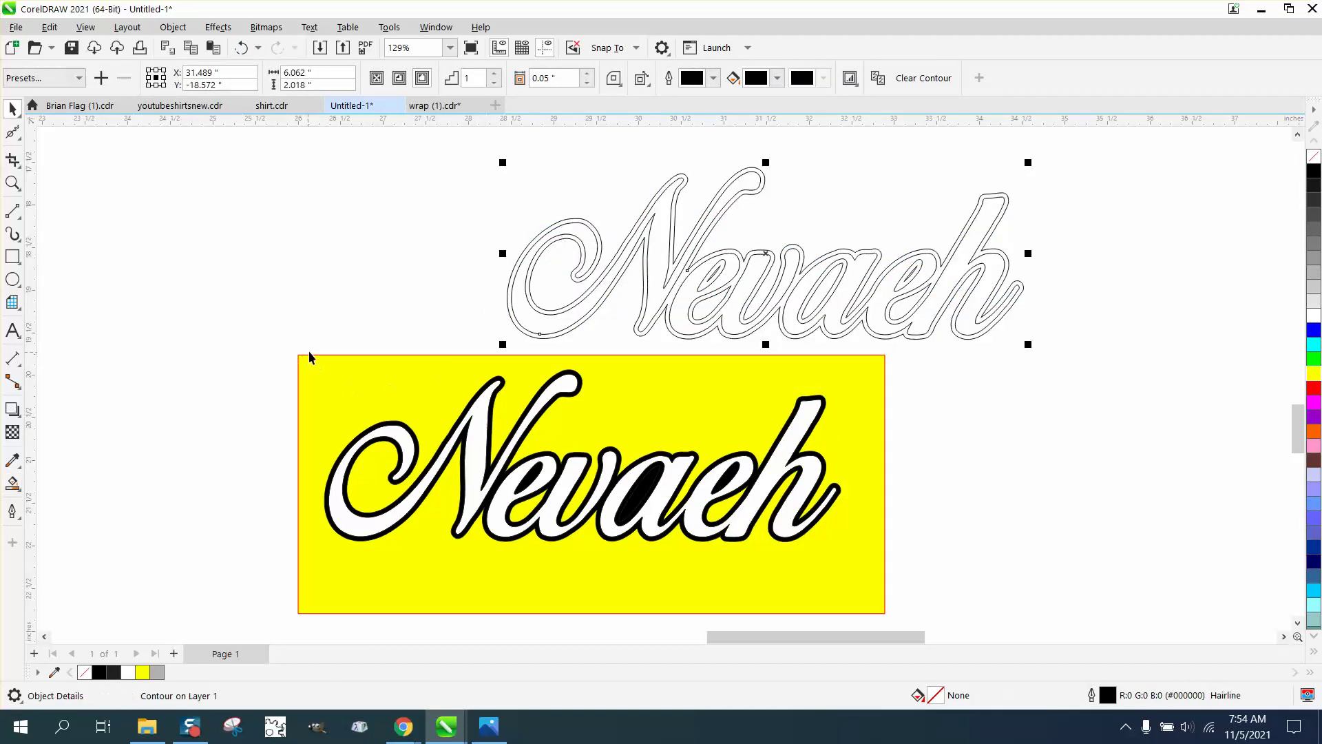
left_click_drag(307, 343, 899, 614)
key("ctrl+g")
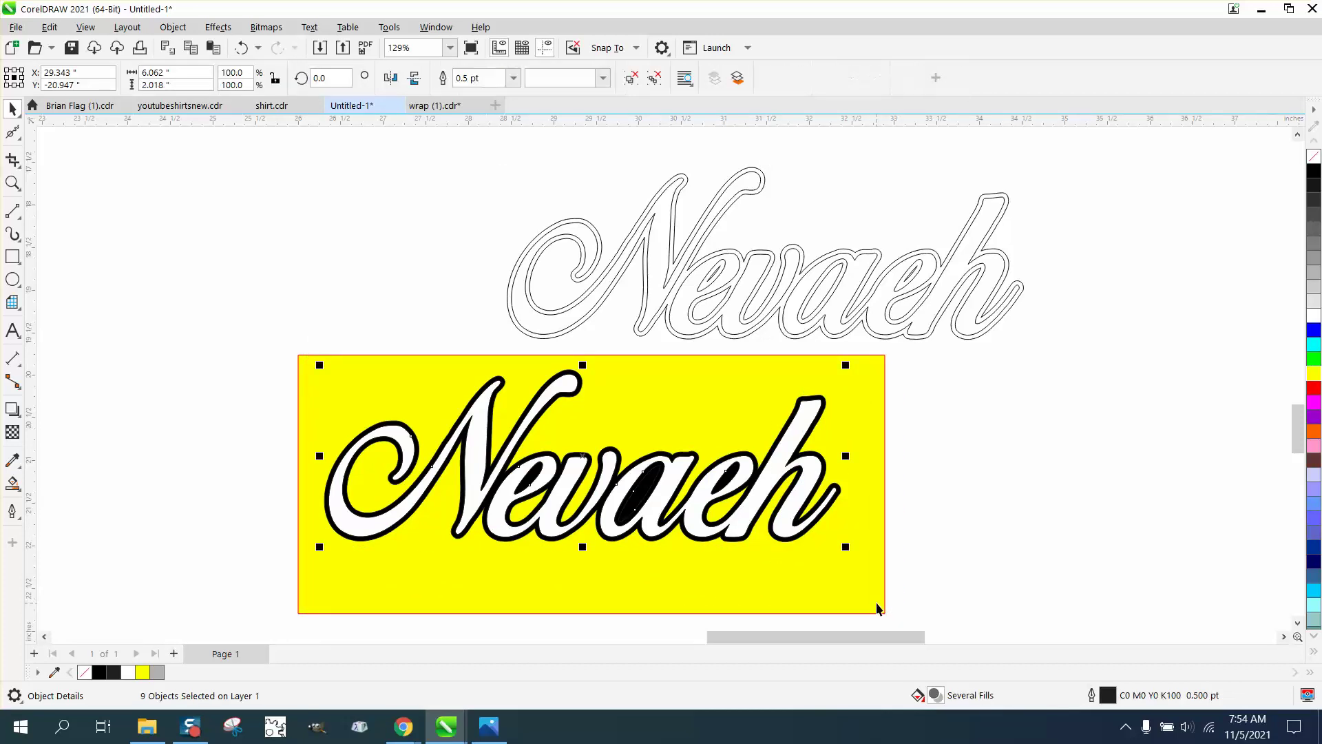
scroll(878, 609, "down", 3)
Step: Delete the old black and white lettering from the damask pattern
scroll(710, 530, "down", 1)
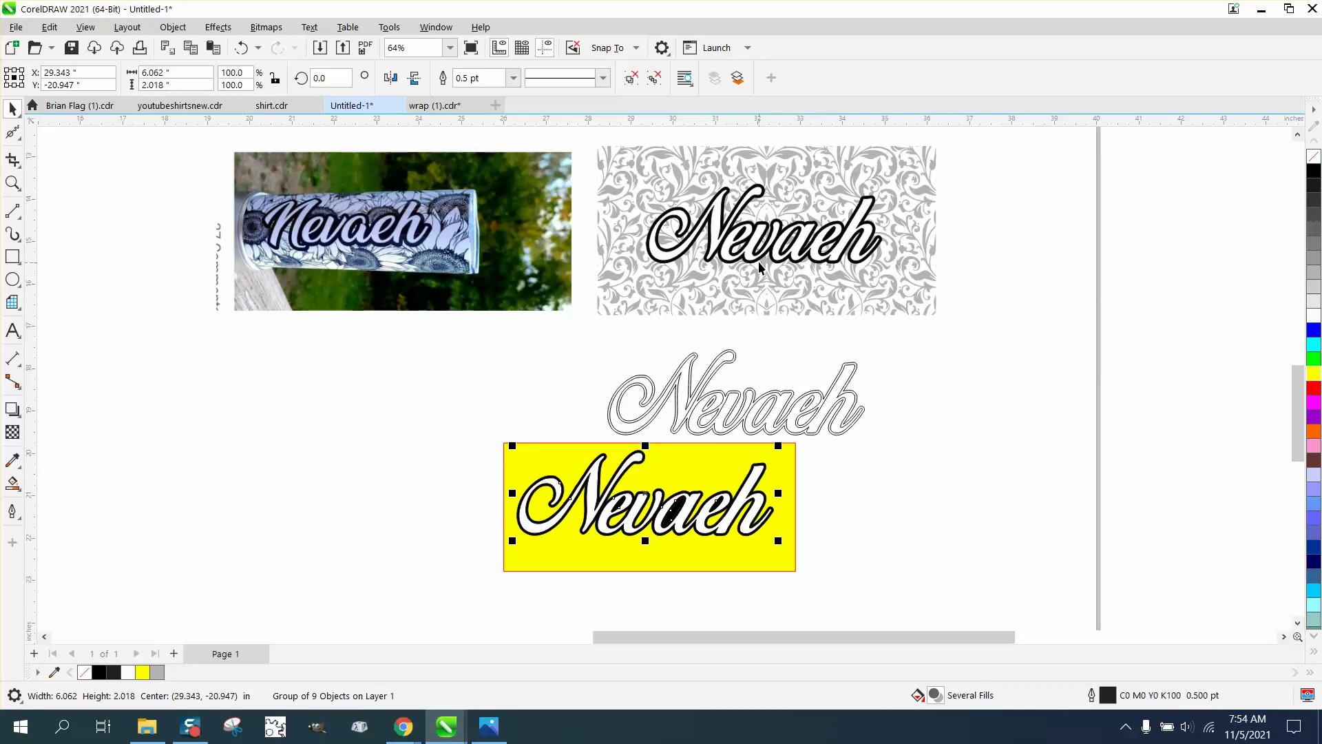
left_click_drag(760, 265, 765, 227)
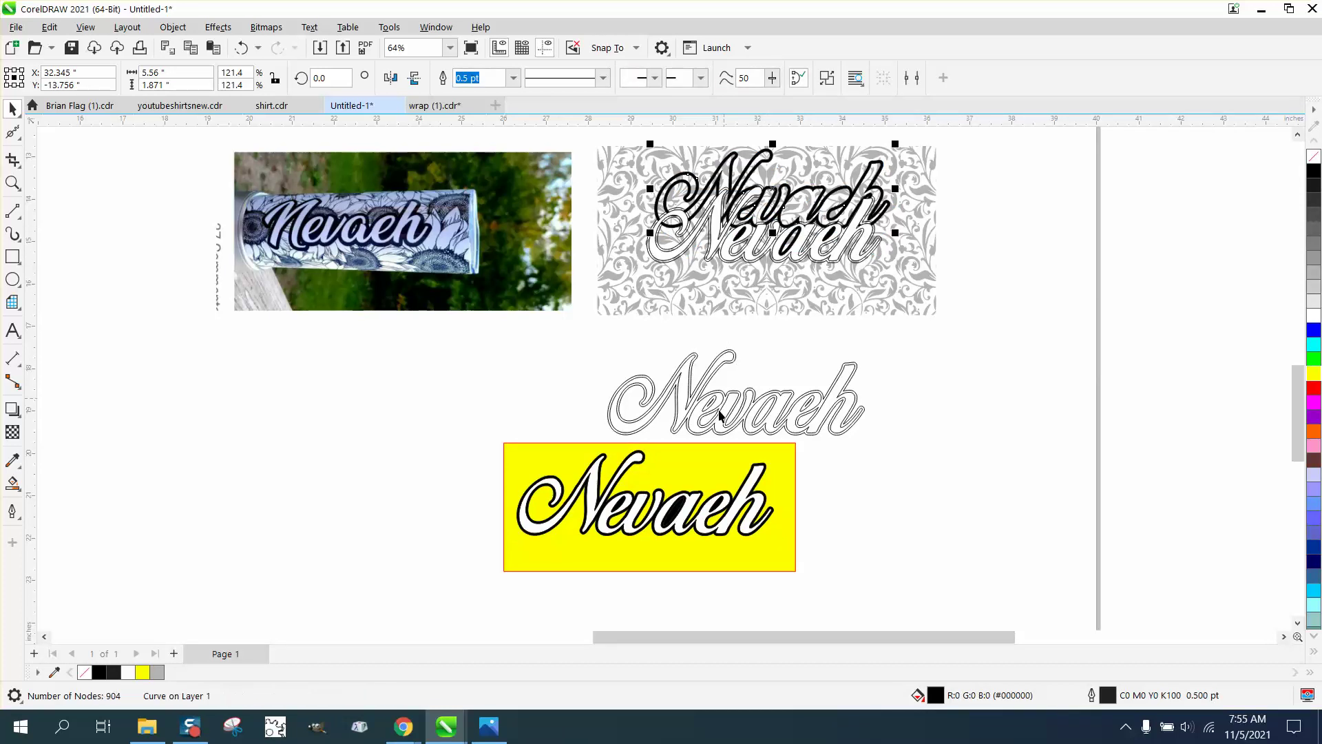
left_click(242, 47)
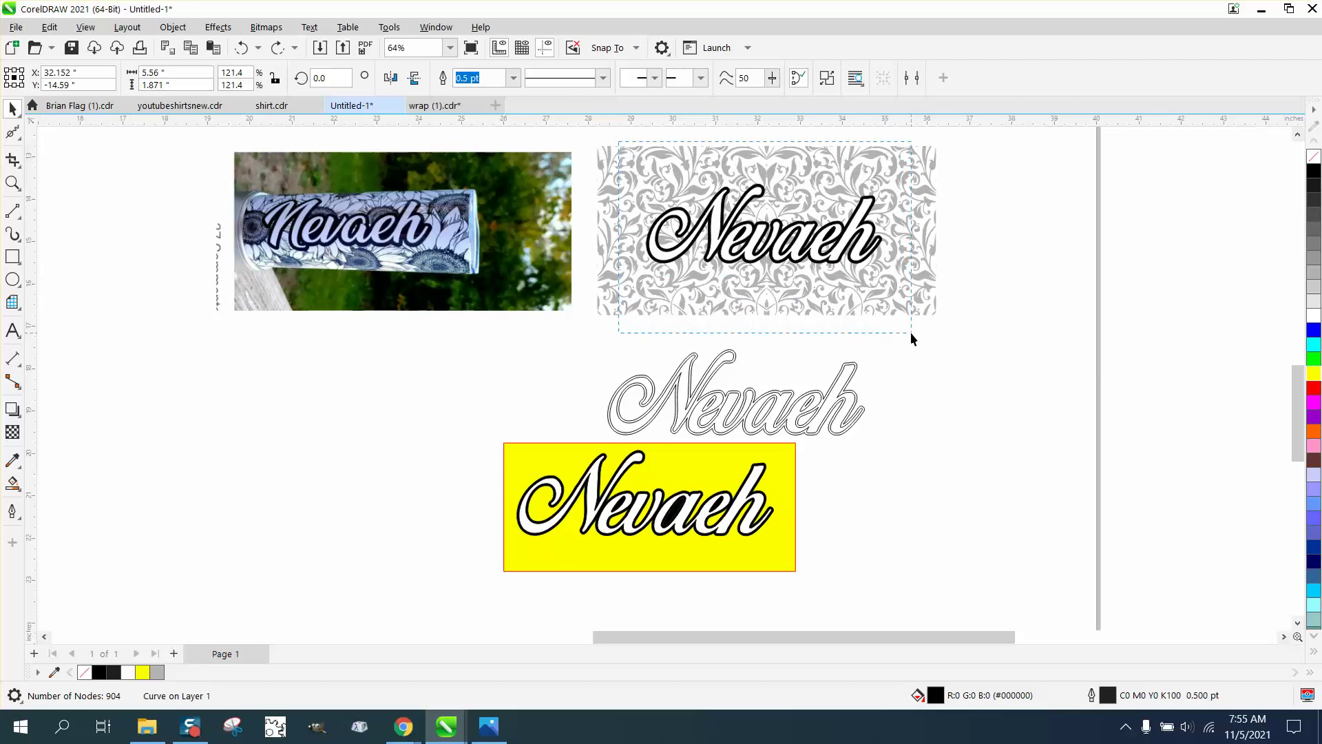
left_click(813, 256, "shift")
key("Delete")
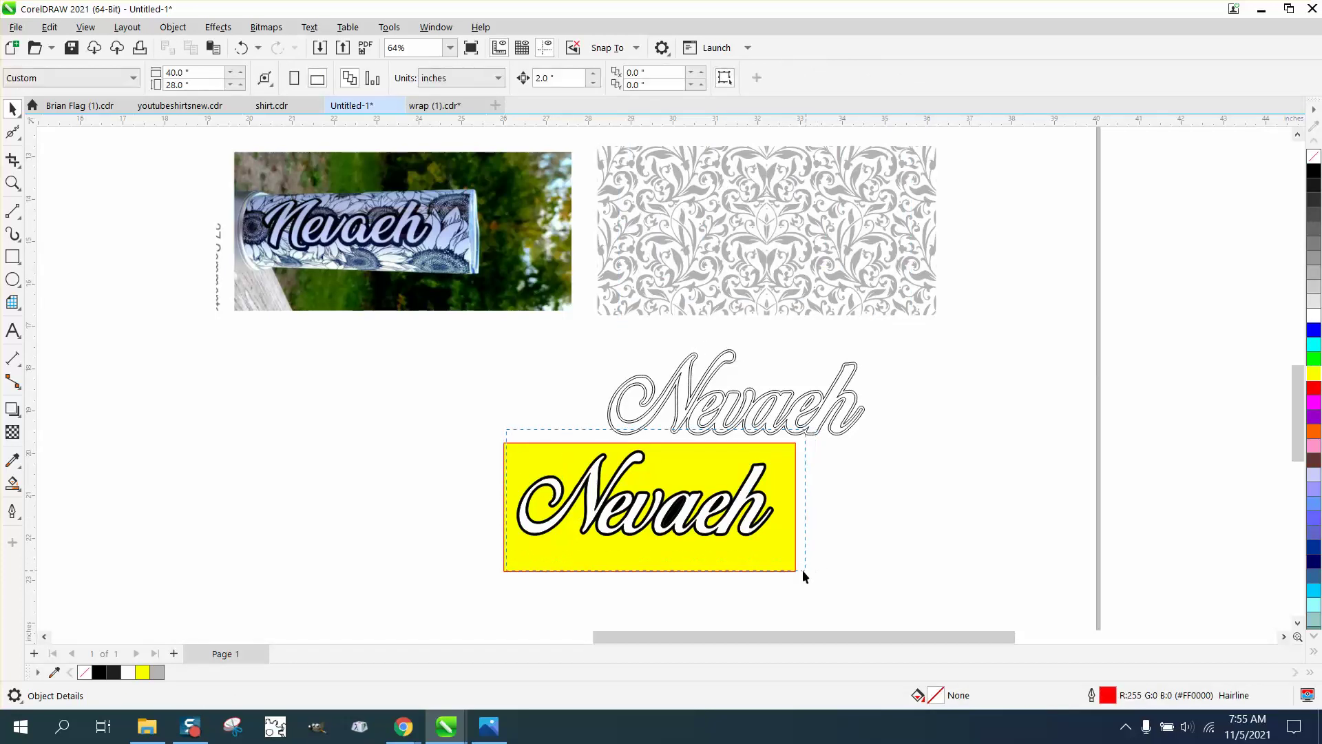
Step: Move the grouped Nevaeh from the yellow rectangle onto the damask pattern
left_click_drag(803, 576, 804, 575)
left_click_drag(650, 491, 770, 230)
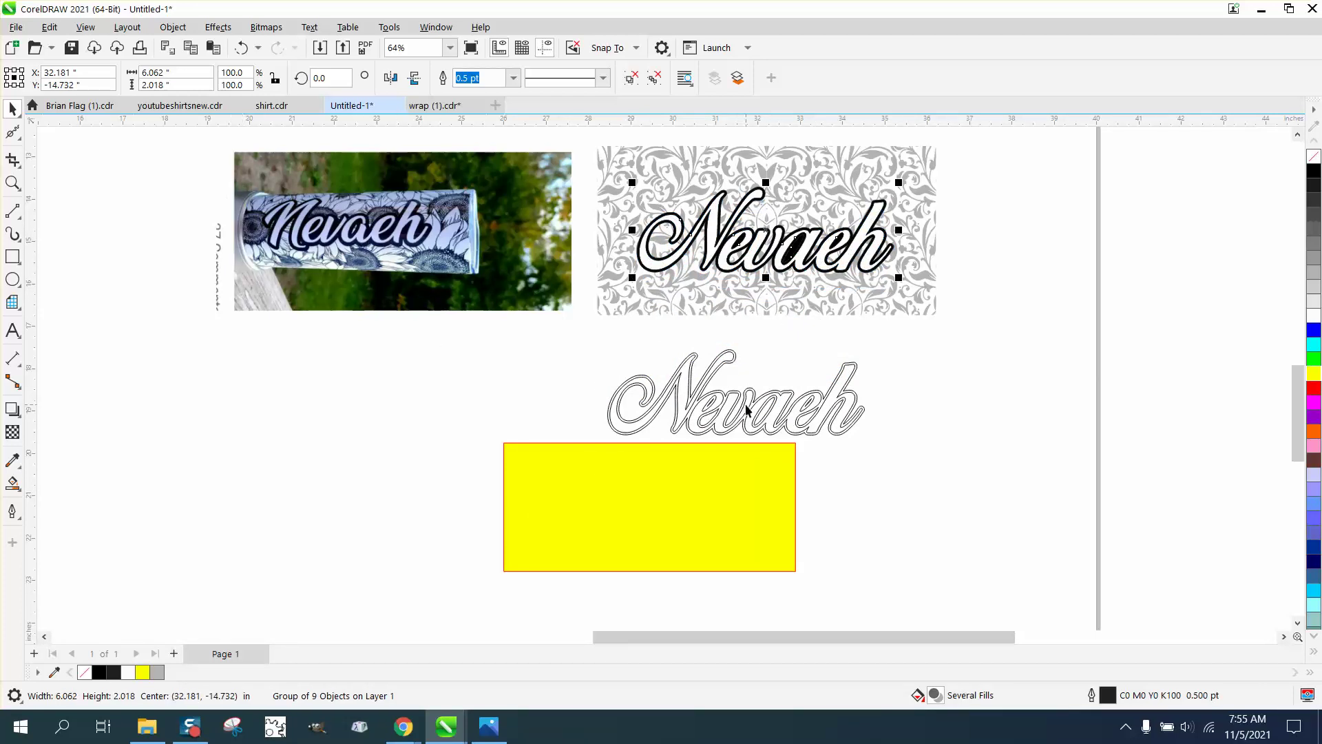
left_click(13, 183)
left_click_drag(580, 350, 951, 506)
left_click(13, 484)
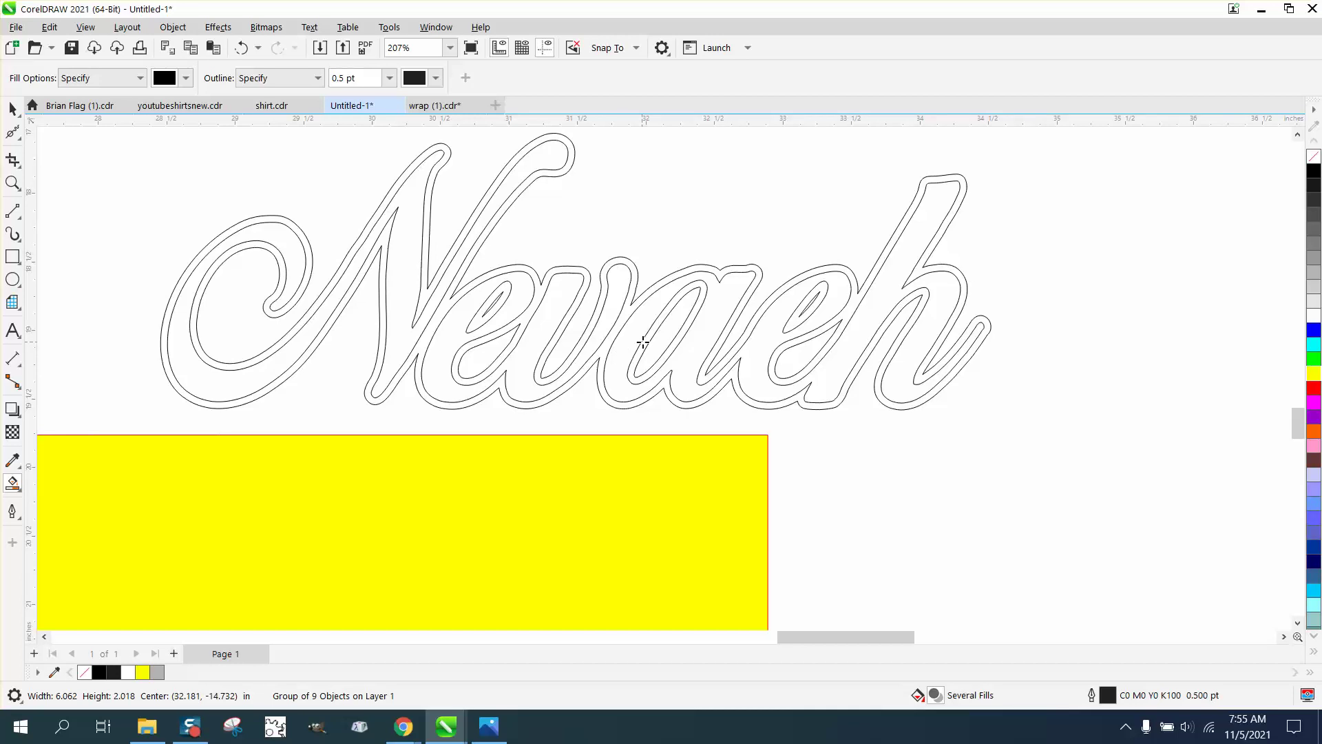
Step: Fill the outline band, the a counter and both e loops black; move the yellow rectangle behind
left_click(645, 340)
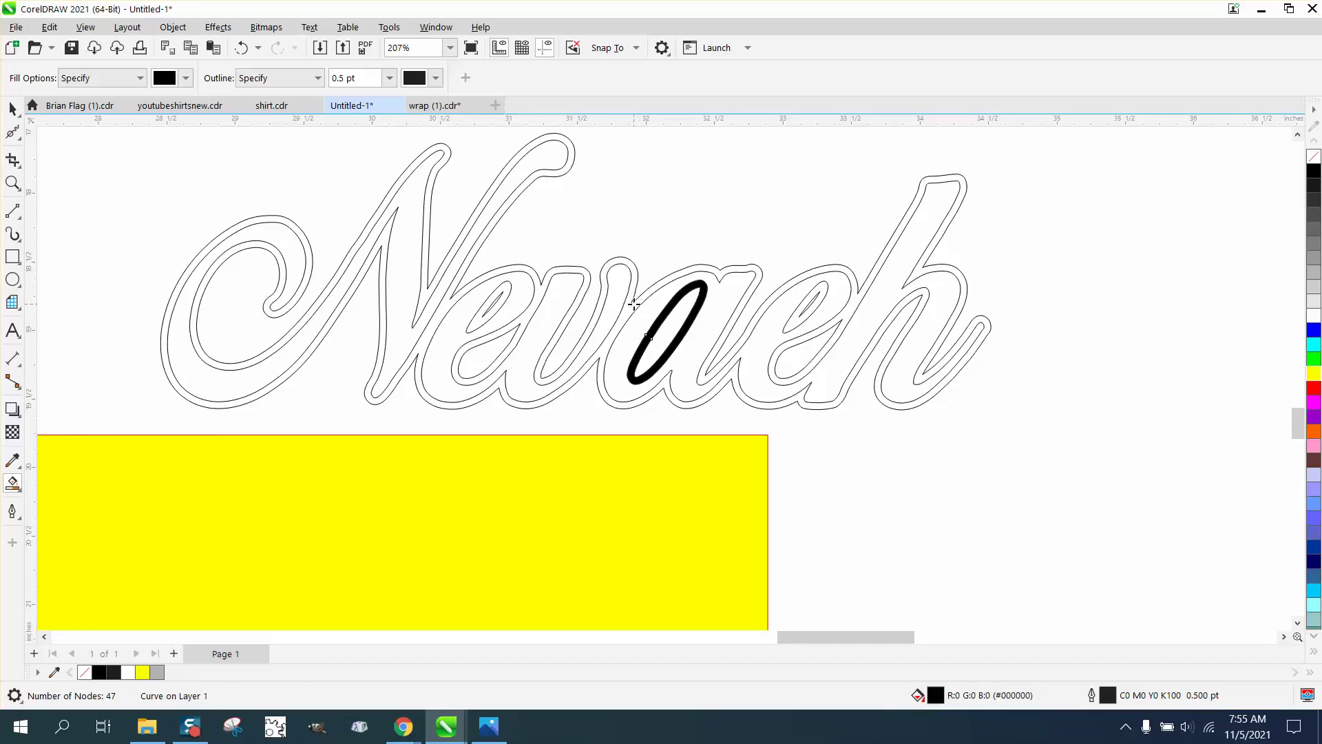
left_click(624, 309)
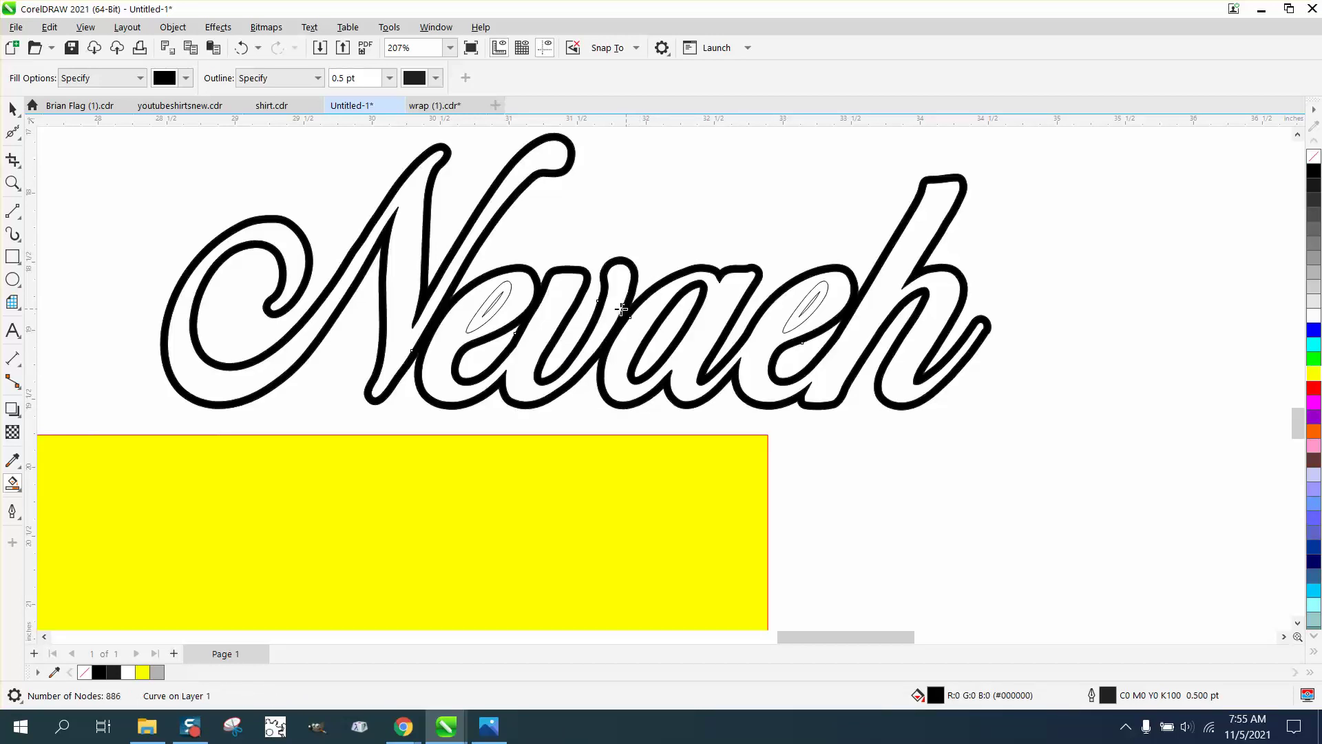
left_click(507, 287)
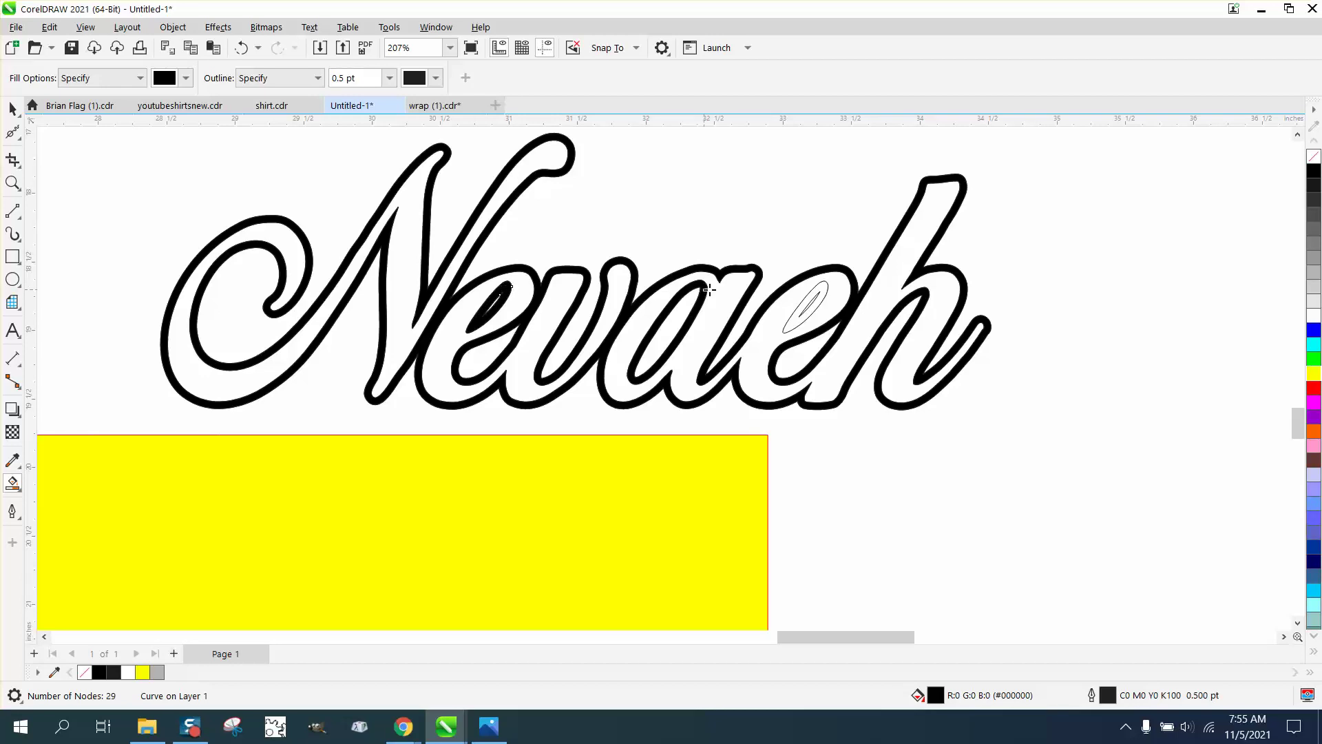
left_click(796, 315)
left_click(11, 109)
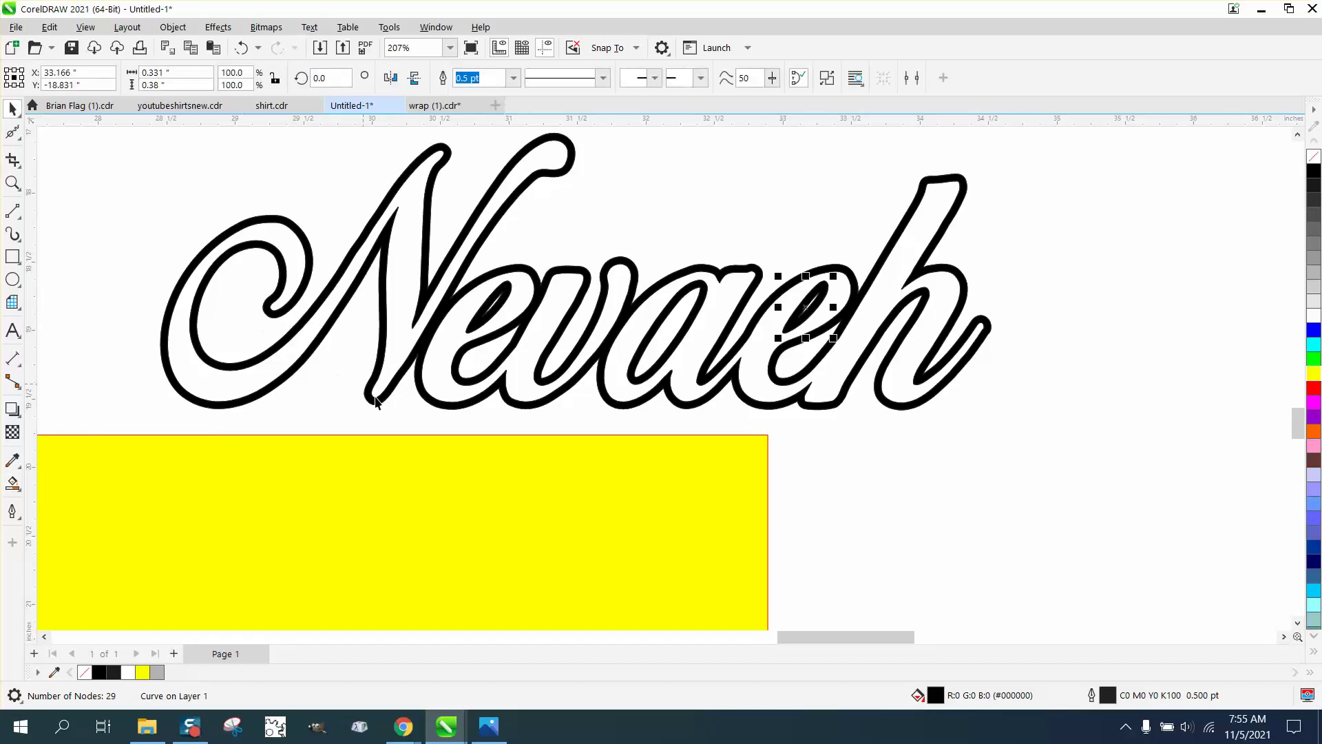
left_click_drag(423, 481, 695, 172)
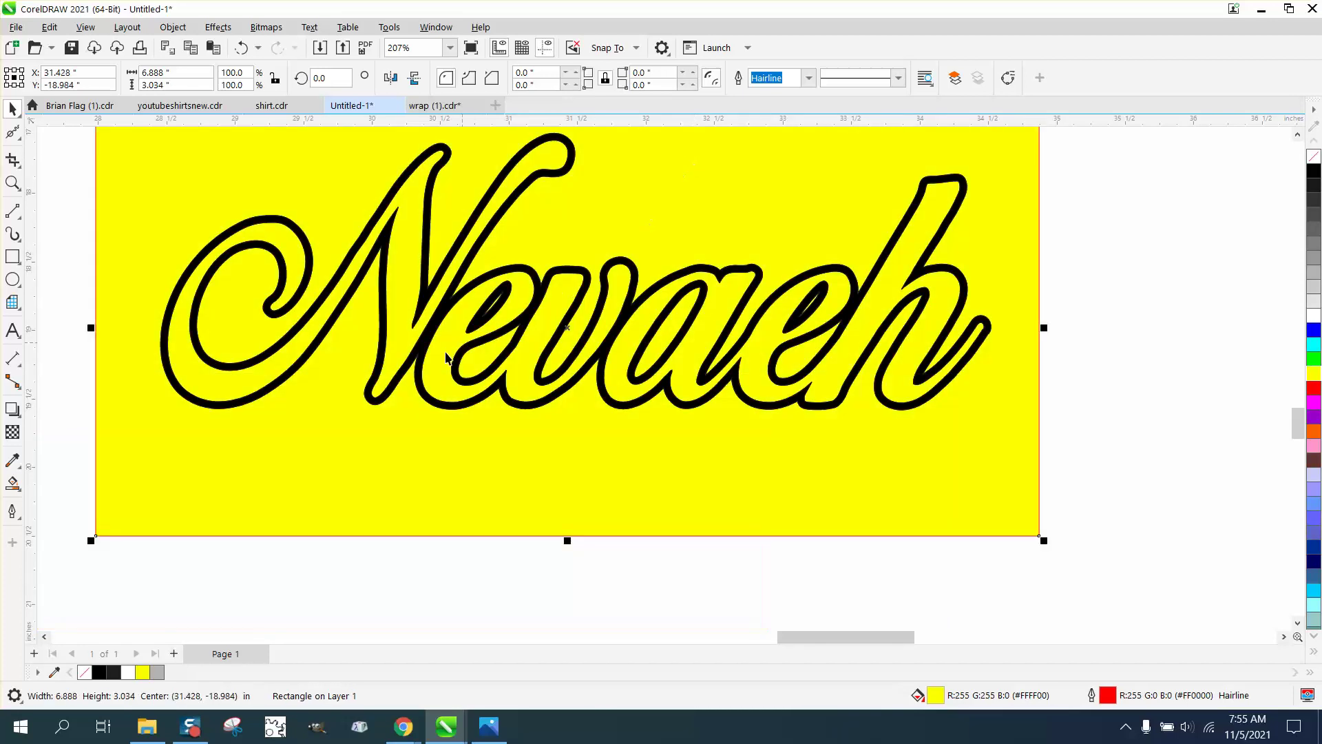
Step: Smart Fill the N, ev and aeh letters white
left_click(12, 484)
left_click(185, 78)
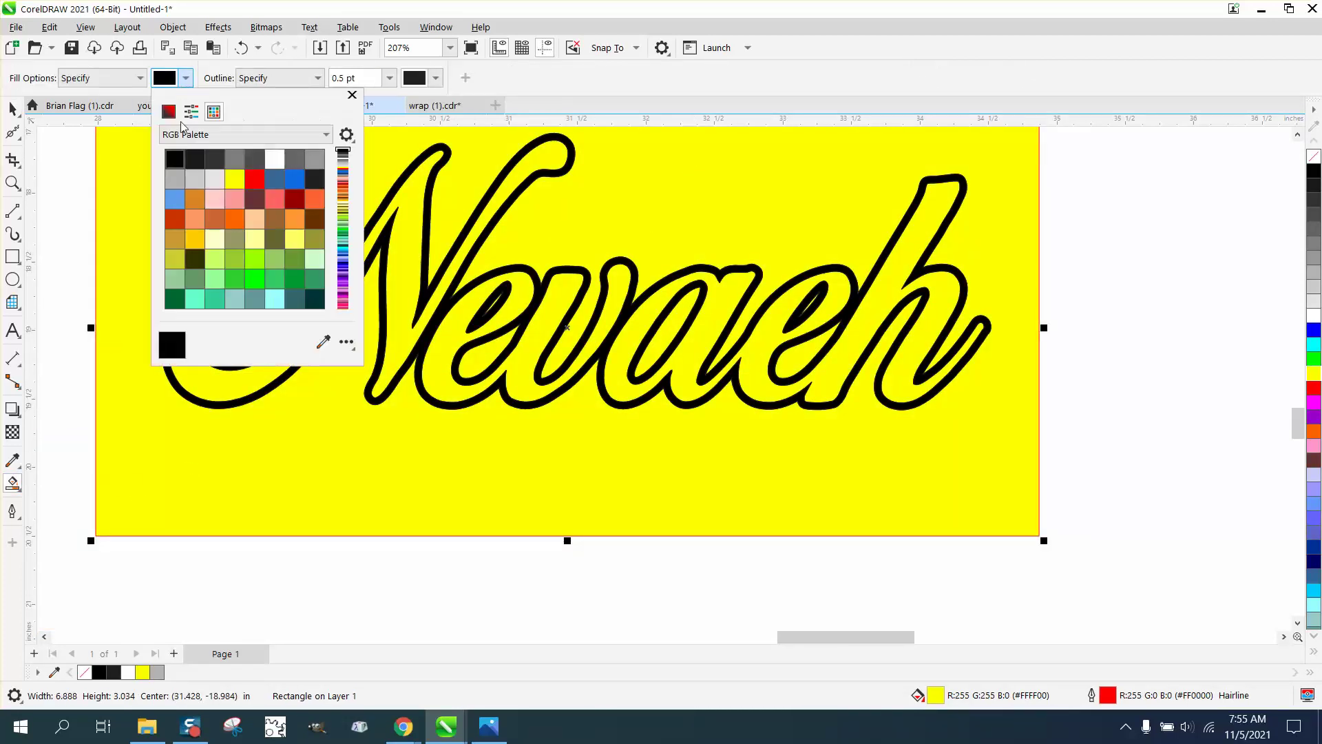
left_click(275, 159)
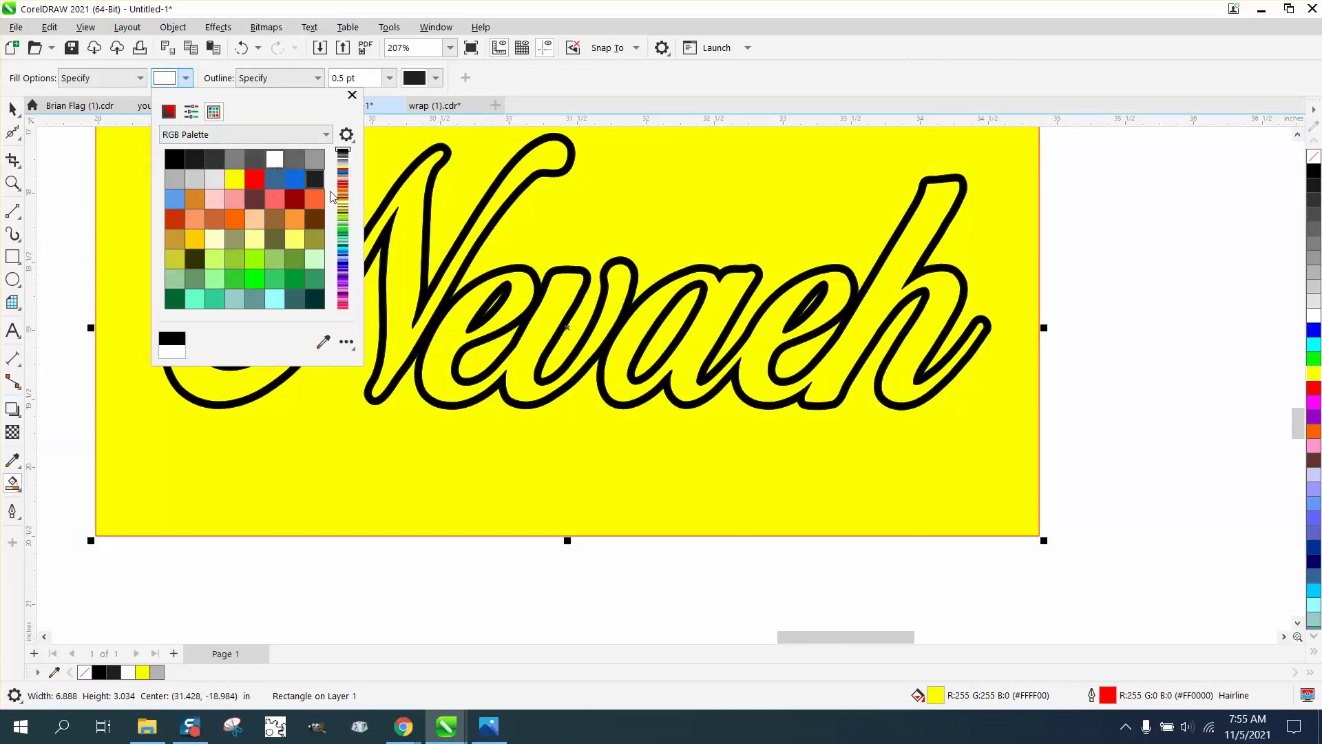
left_click(403, 266)
left_click(582, 331)
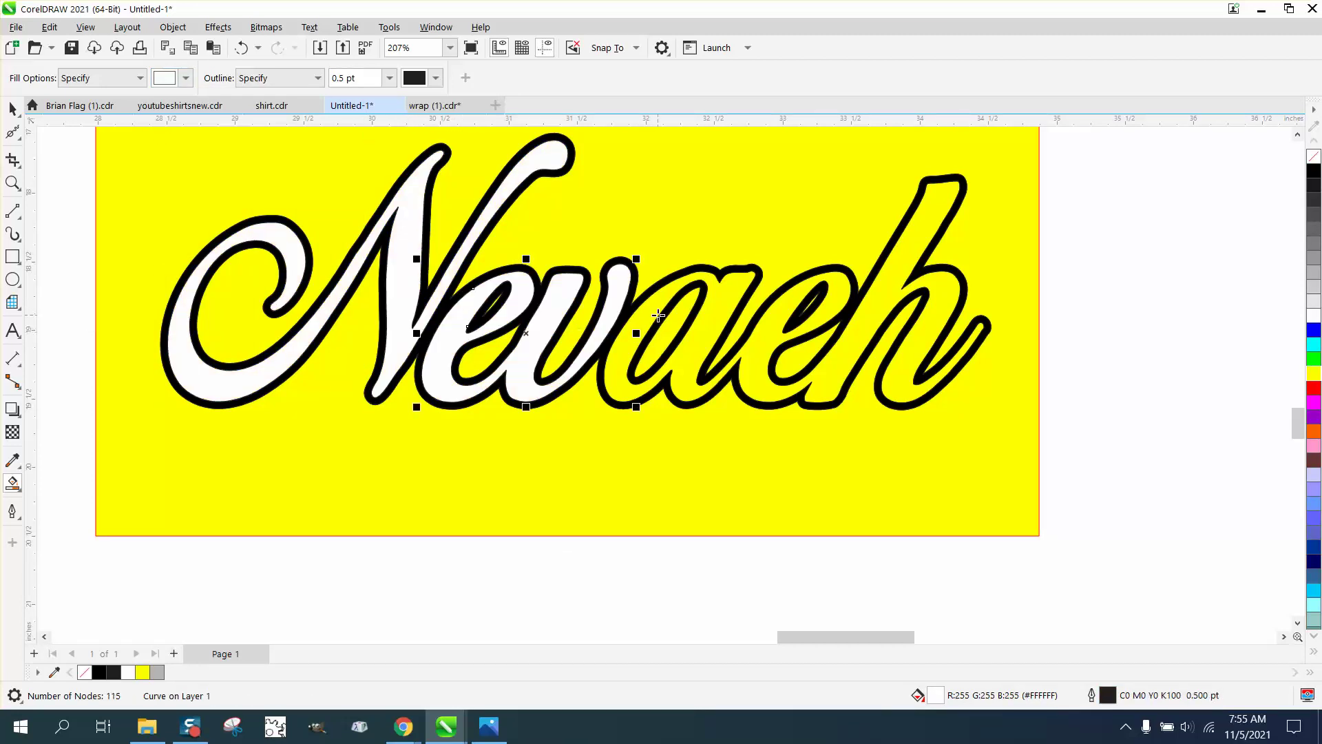
left_click(713, 318)
scroll(774, 453, "down", 2)
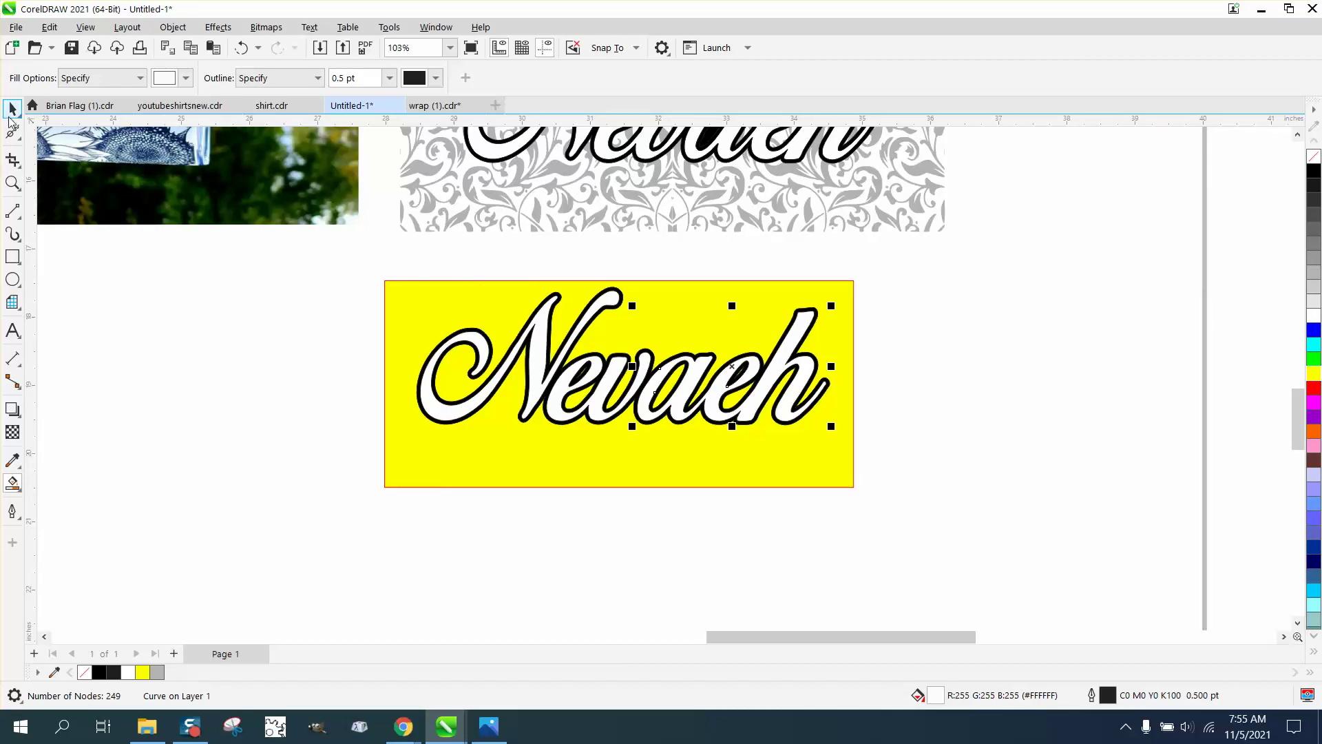
Step: Delete the old Nevaeh group from the grey damask pattern
left_click(11, 109)
left_click(602, 163)
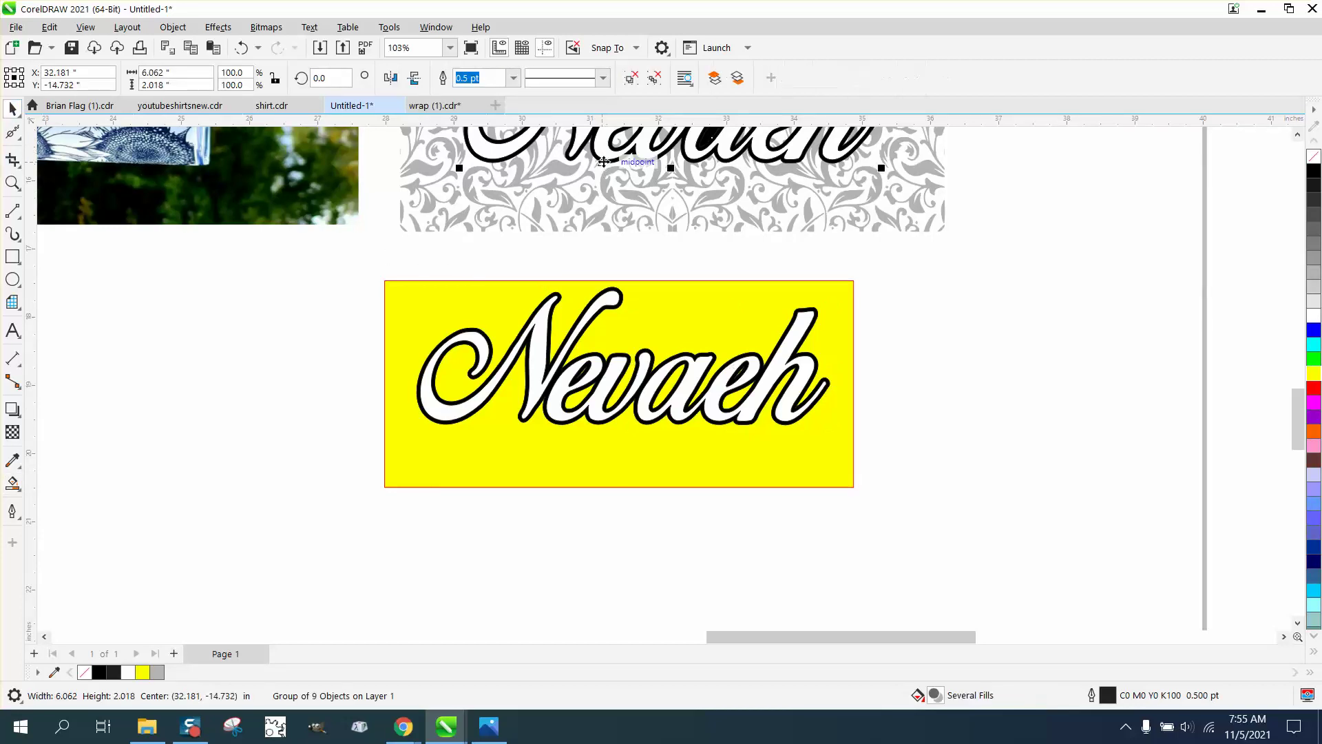
key("Delete")
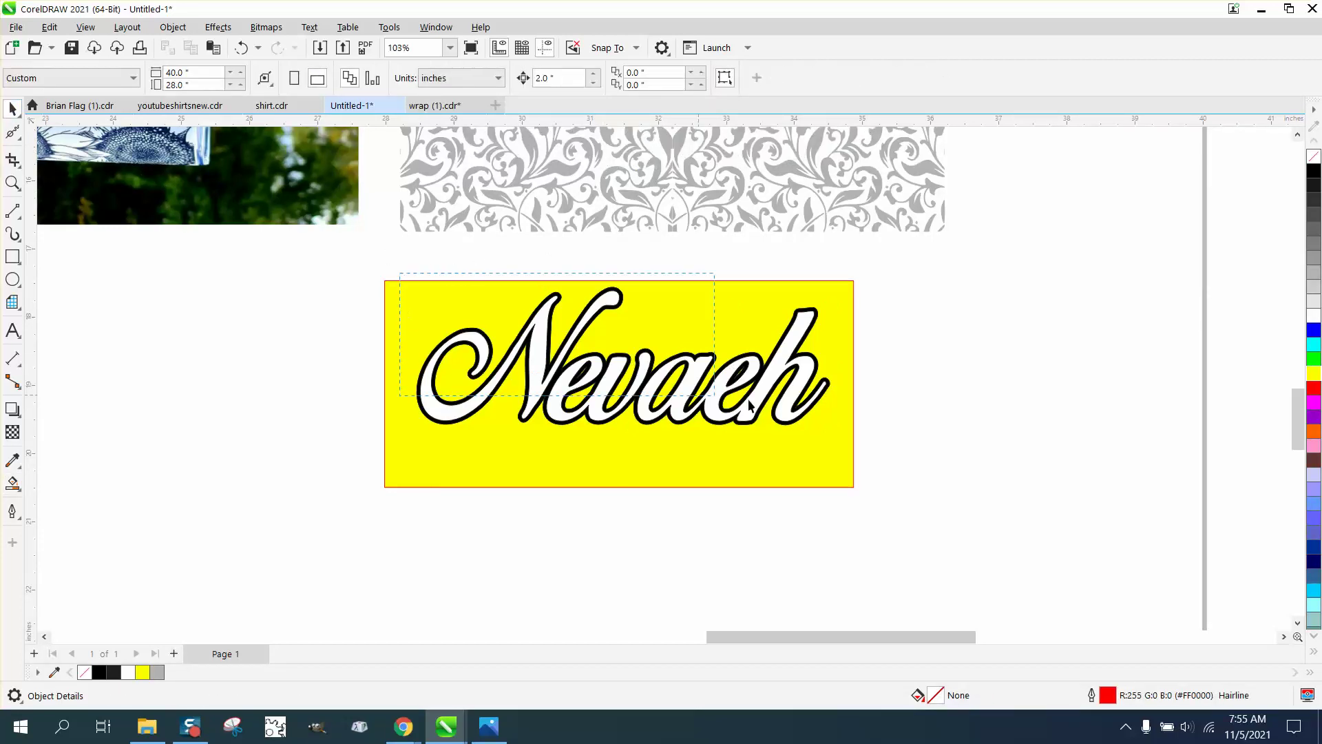
Step: Move the new white Nevaeh lettering onto the pattern and the rotated photo onto the yellow rectangle
left_click_drag(749, 405, 902, 480)
scroll(895, 476, "down", 2)
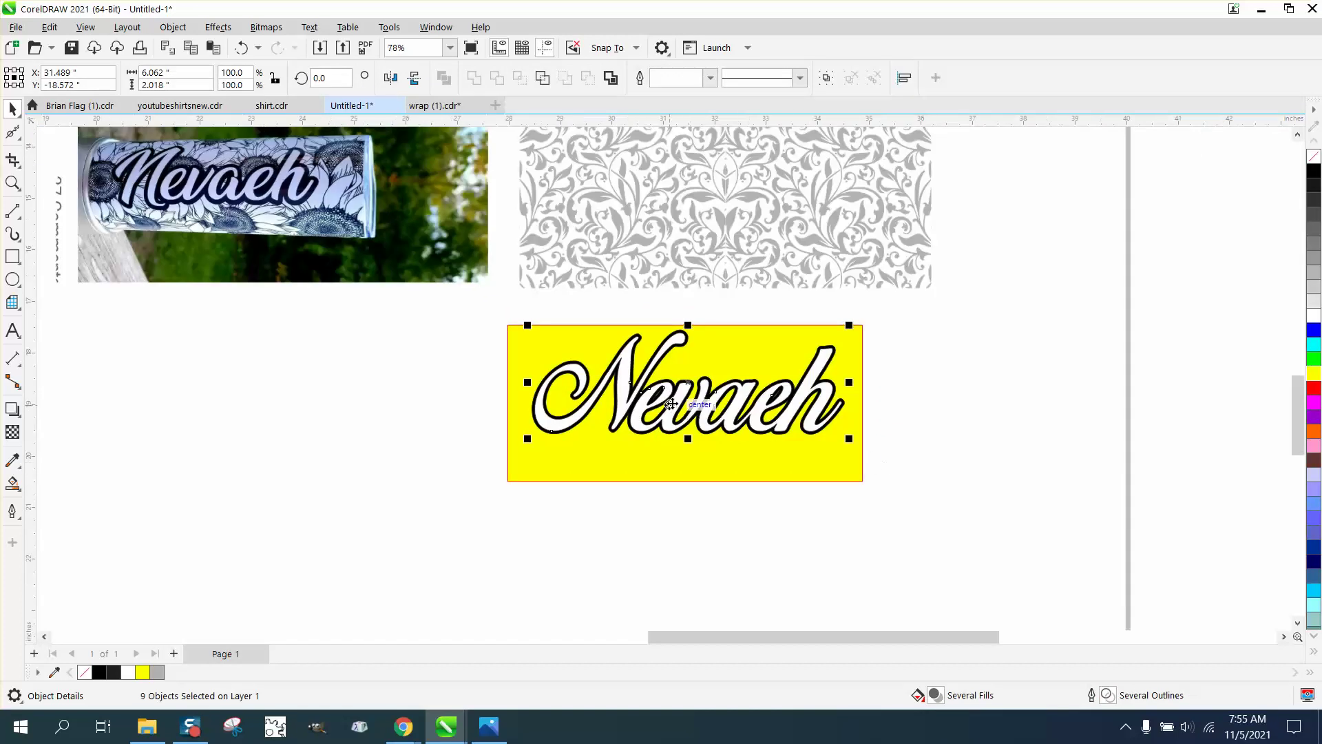
left_click_drag(671, 405, 850, 212)
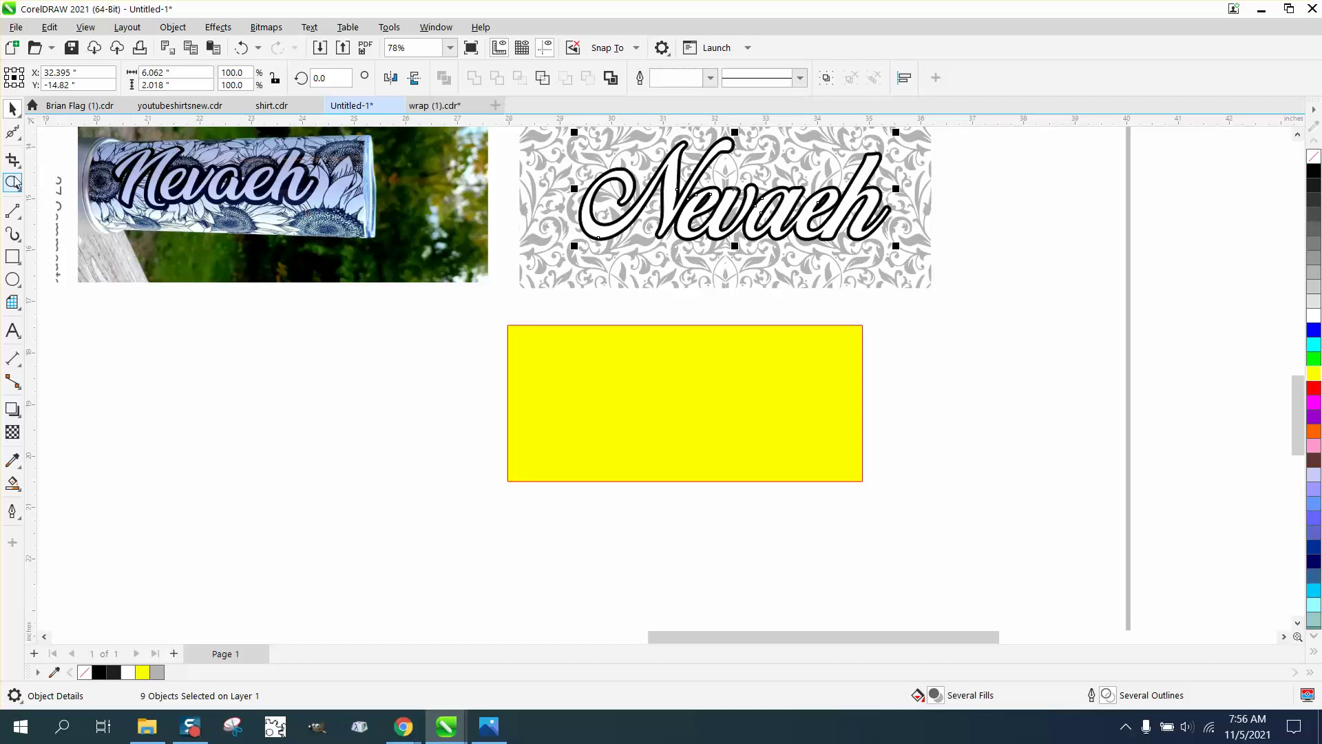
left_click(58, 180)
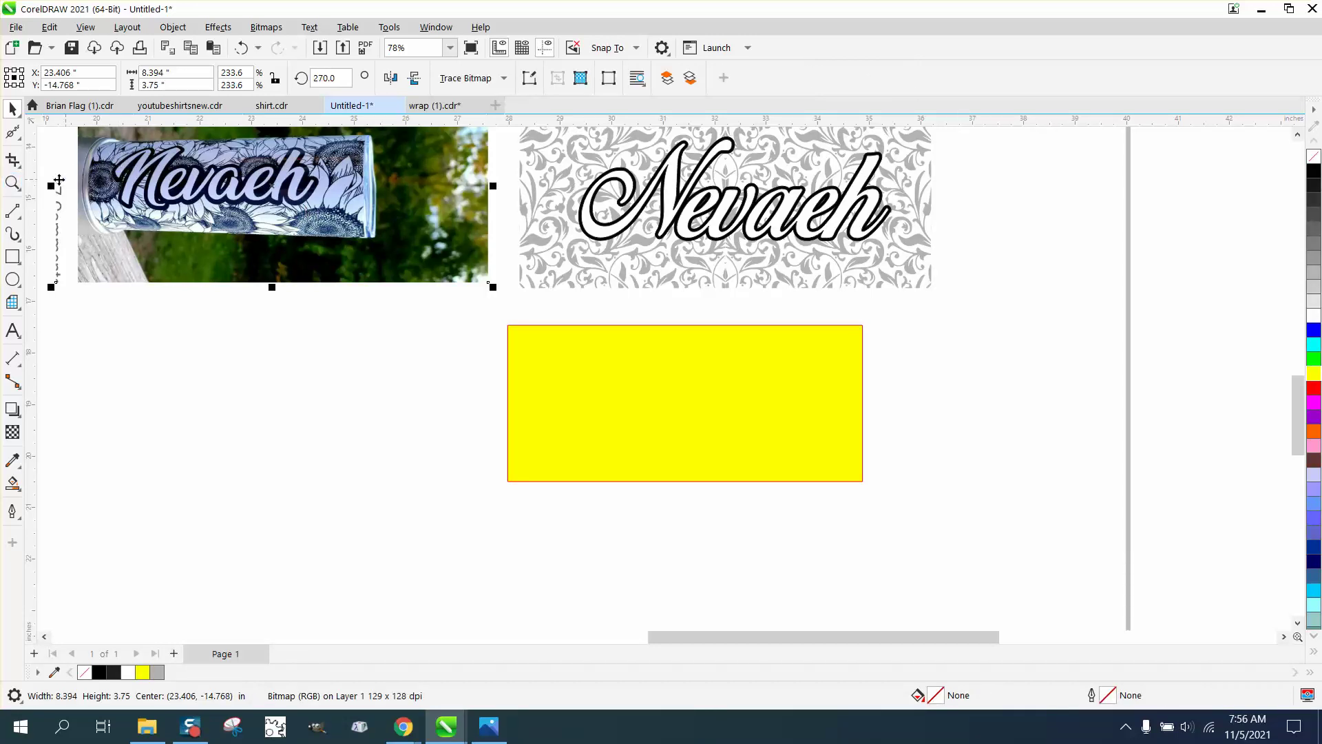
left_click_drag(83, 175, 303, 245)
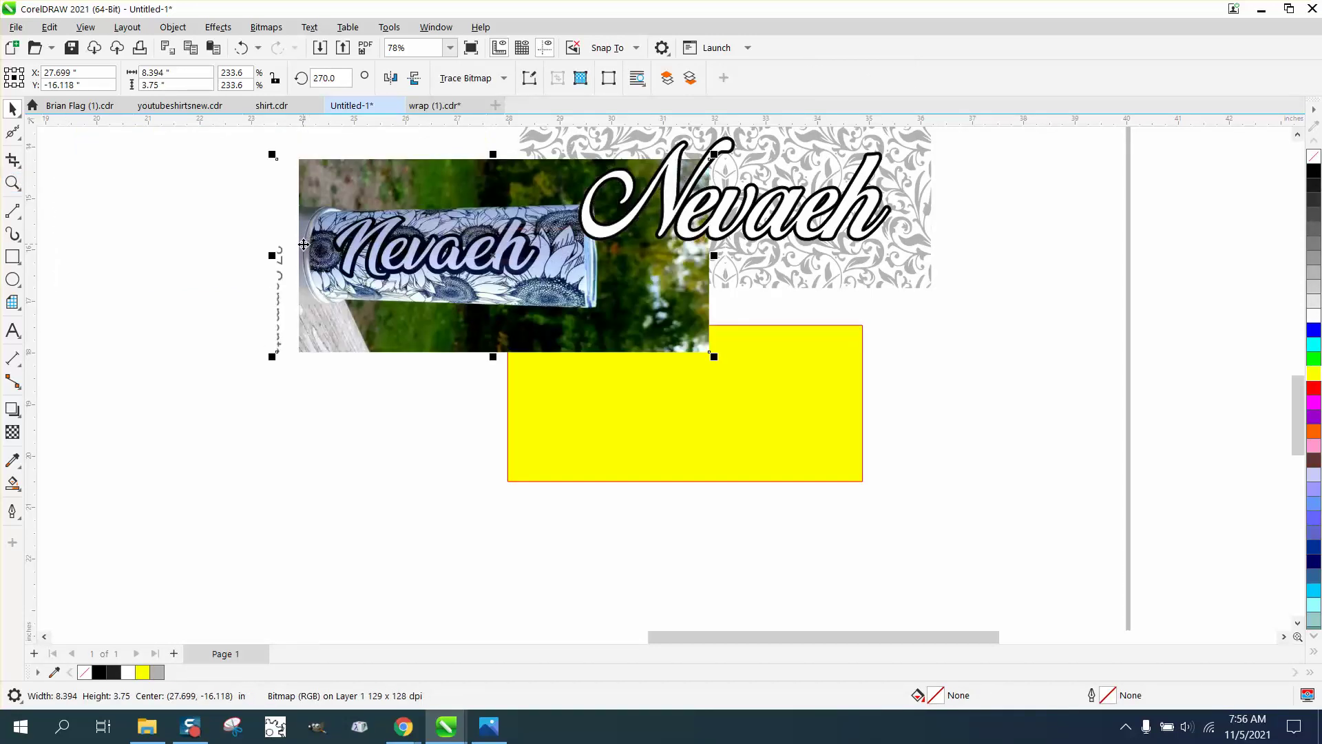